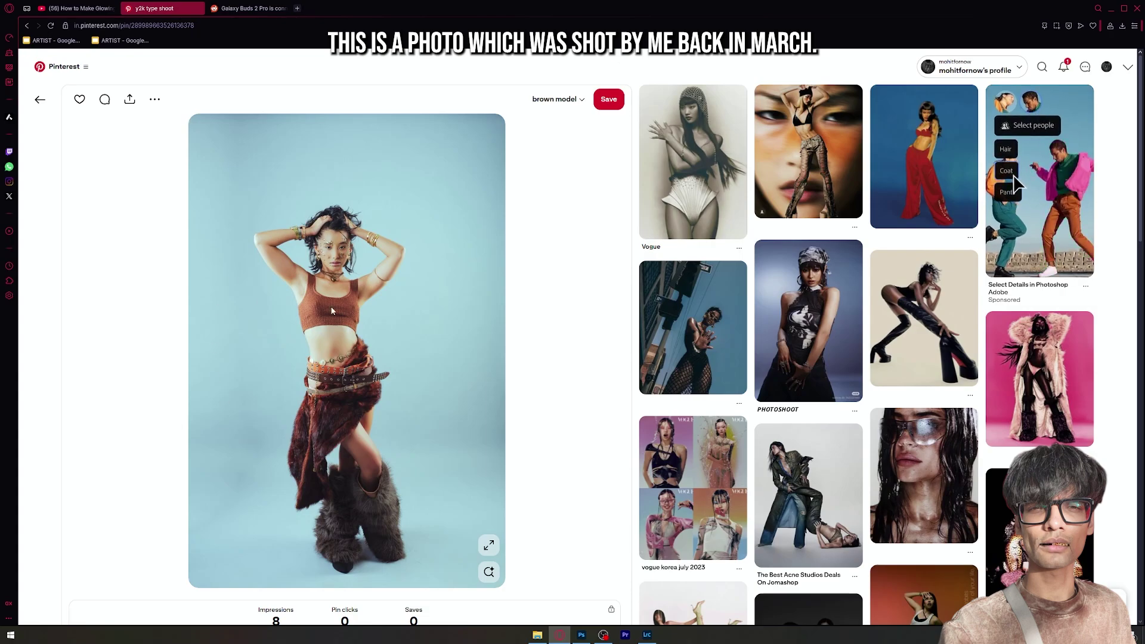
Step: Switch from the Pinterest reference pin to the studio photo in Lightroom Classic
click(648, 636)
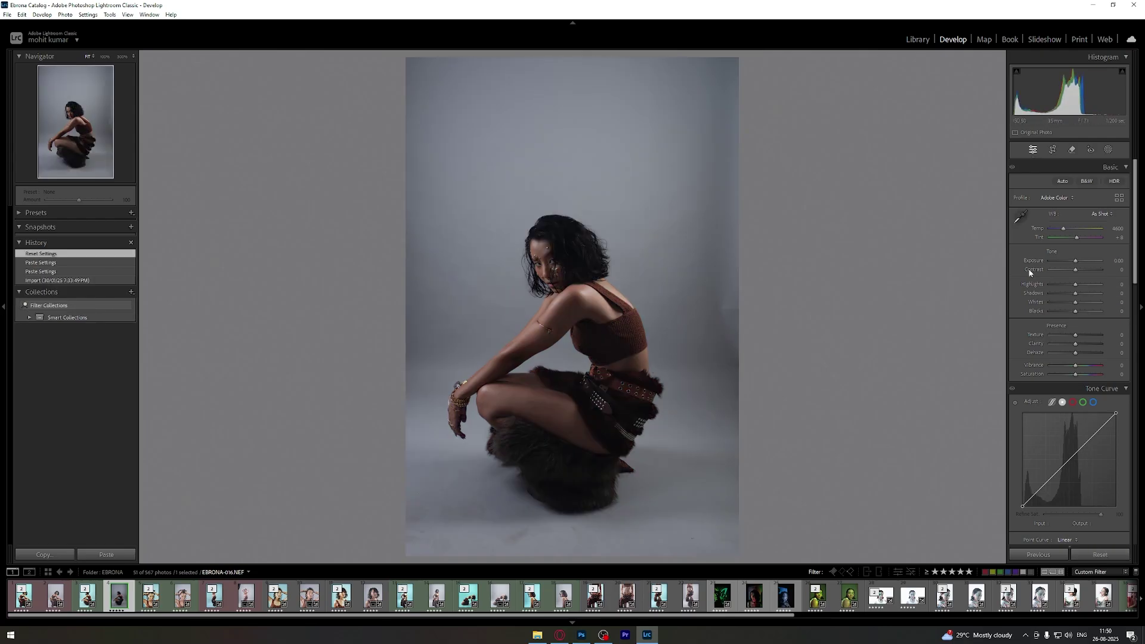
Step: Undo Reset Settings to restore the pasted edits and enable lens profile corrections
key(ctrl+z)
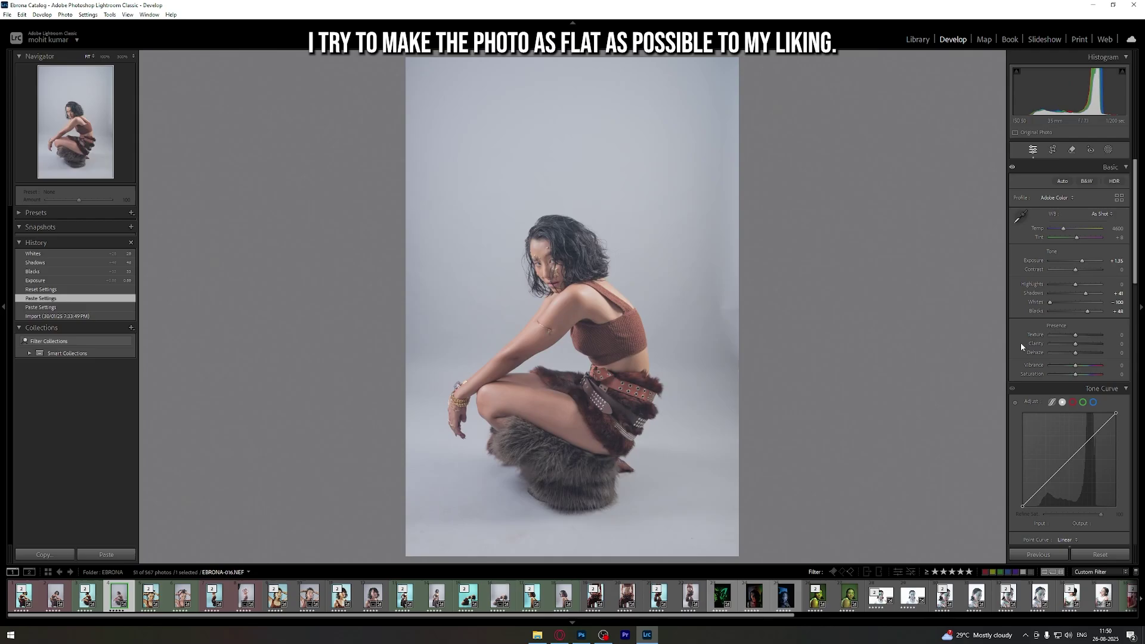
scroll(1021, 342, down, 15)
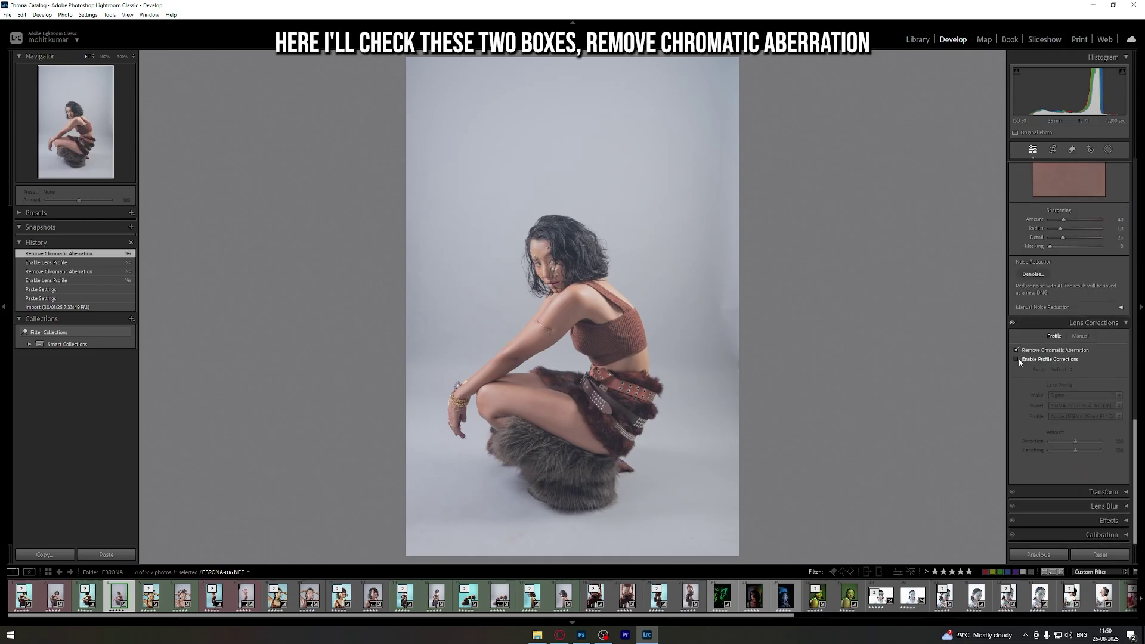
click(1017, 360)
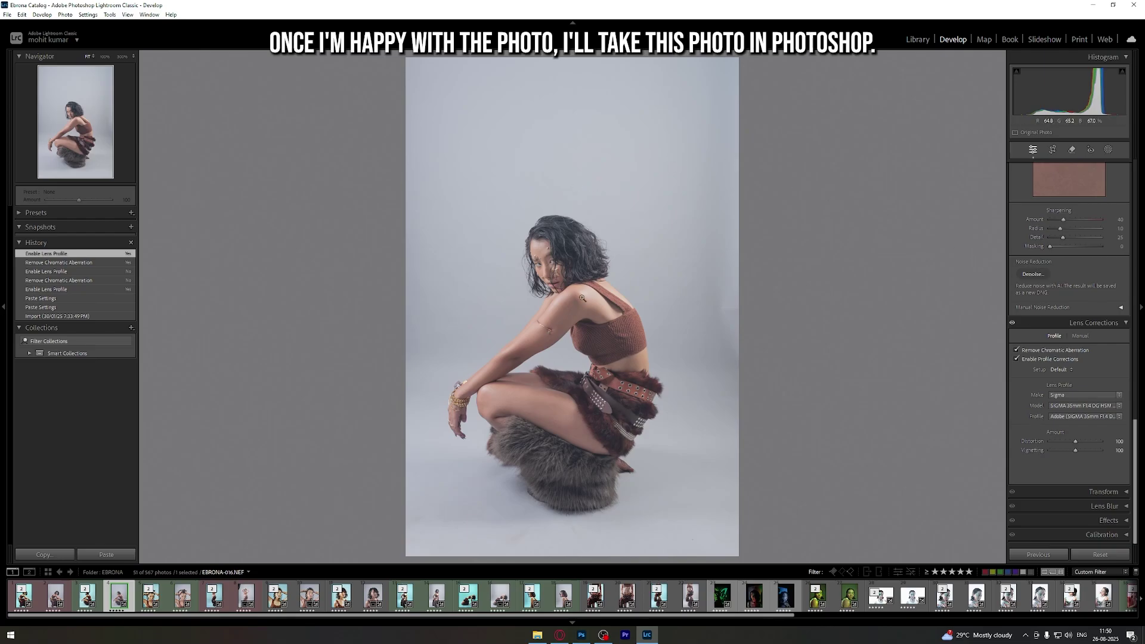
Step: Send the photo from Lightroom Classic to Photoshop via Edit In
right_click(114, 595)
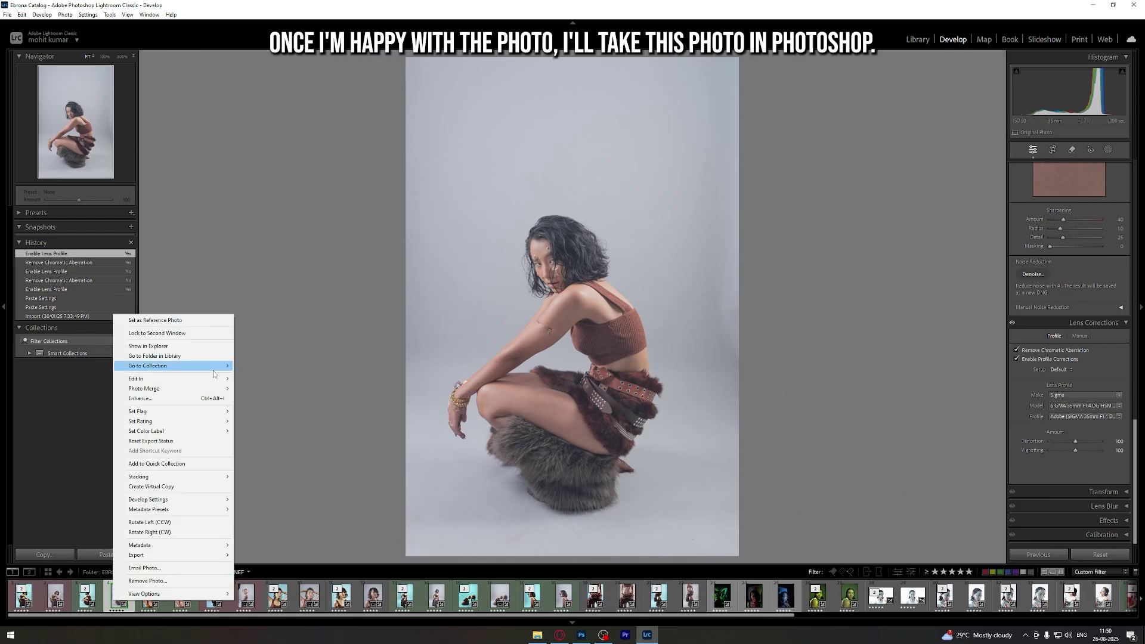
mouse_move(209, 384)
click(274, 380)
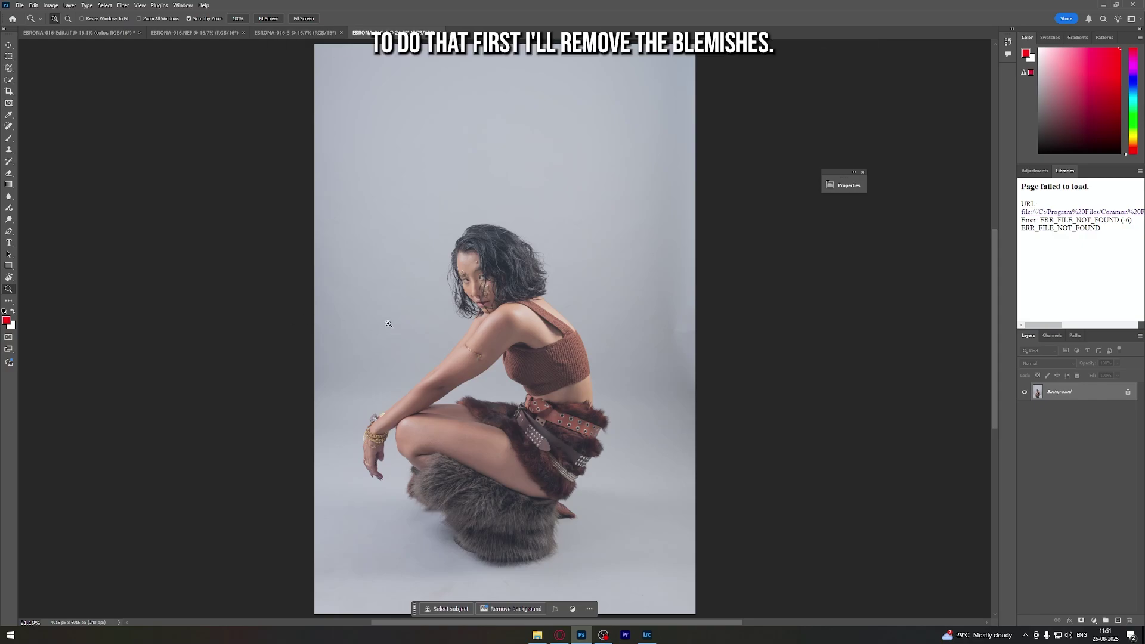
Step: Zoom in and heal the red shoulder blemish with a smaller Spot Healing Brush
scroll(516, 356, left, 2)
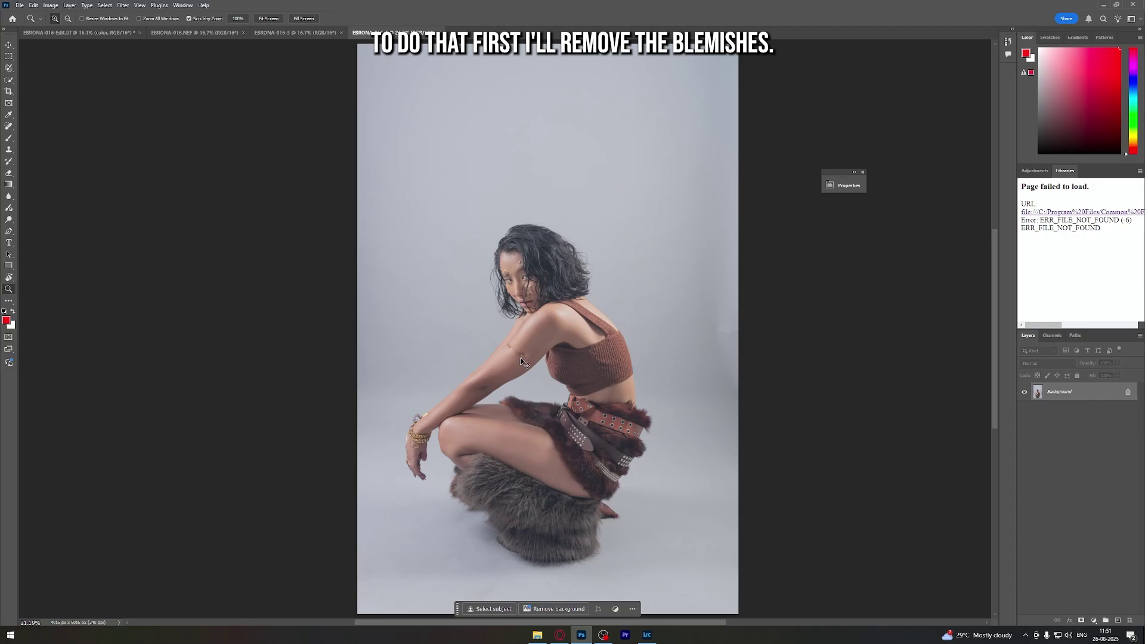
click(555, 304)
drag(554, 304, 602, 305)
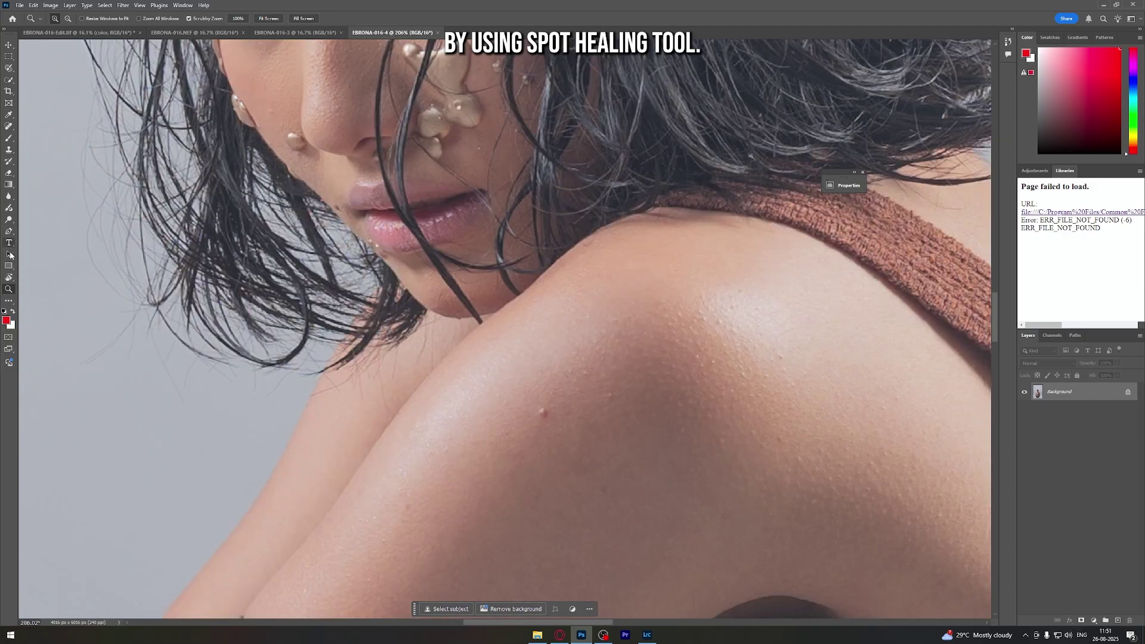
click(8, 128)
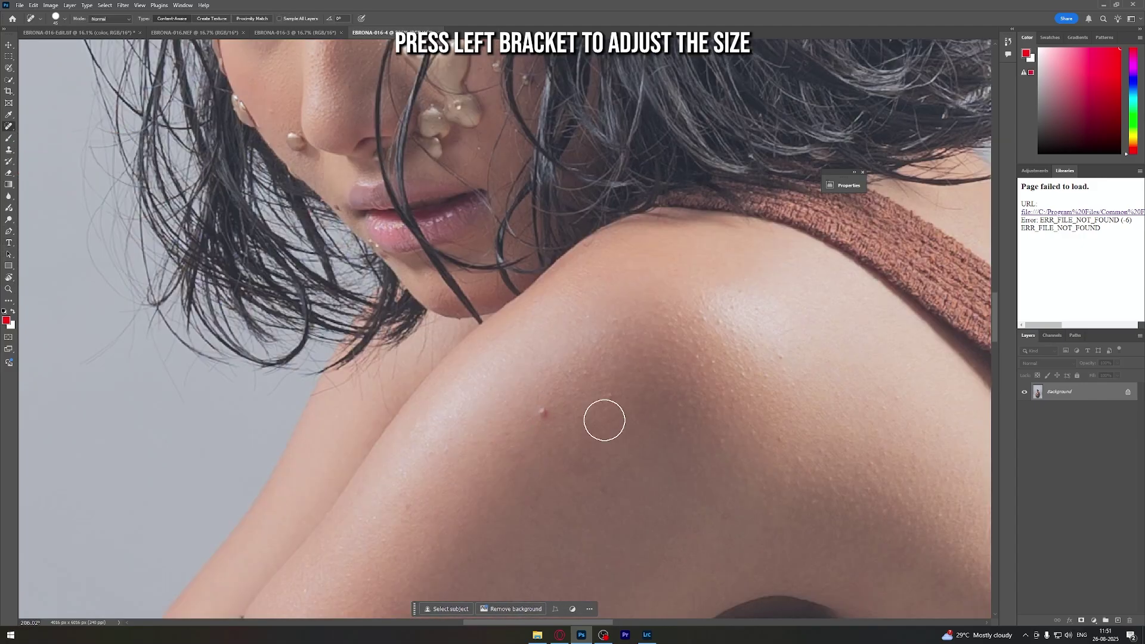
key(bracketleft)
key(bracketleft)
key(bracketleft)
click(541, 413)
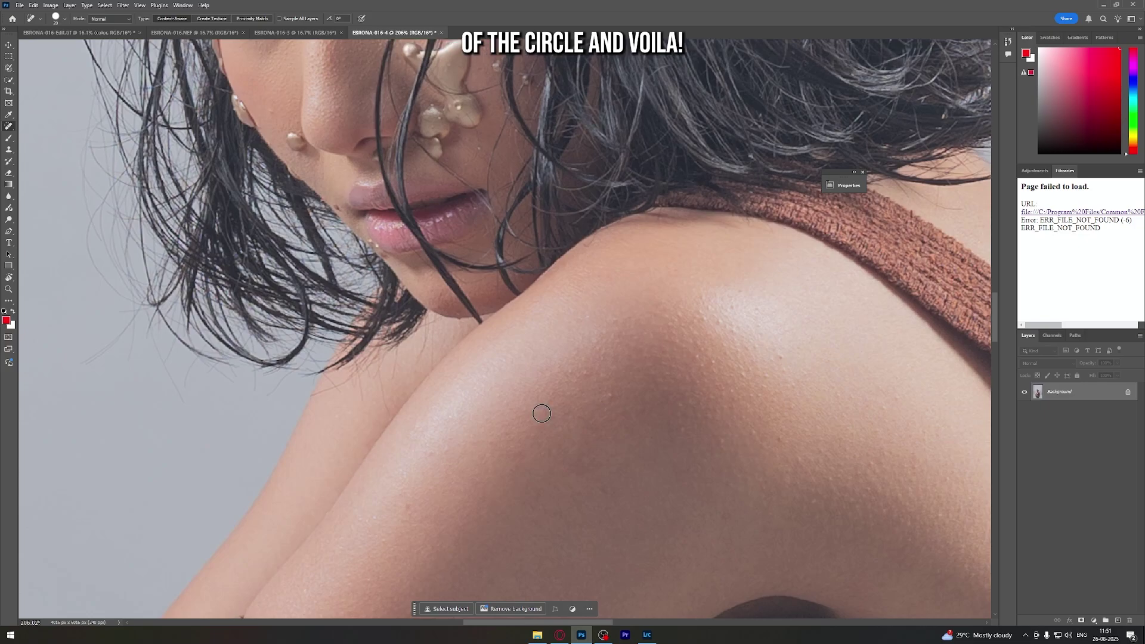
Step: Duplicate the Background layer twice into Layer 1 and Layer 1 copy
scroll(610, 507, down, 3)
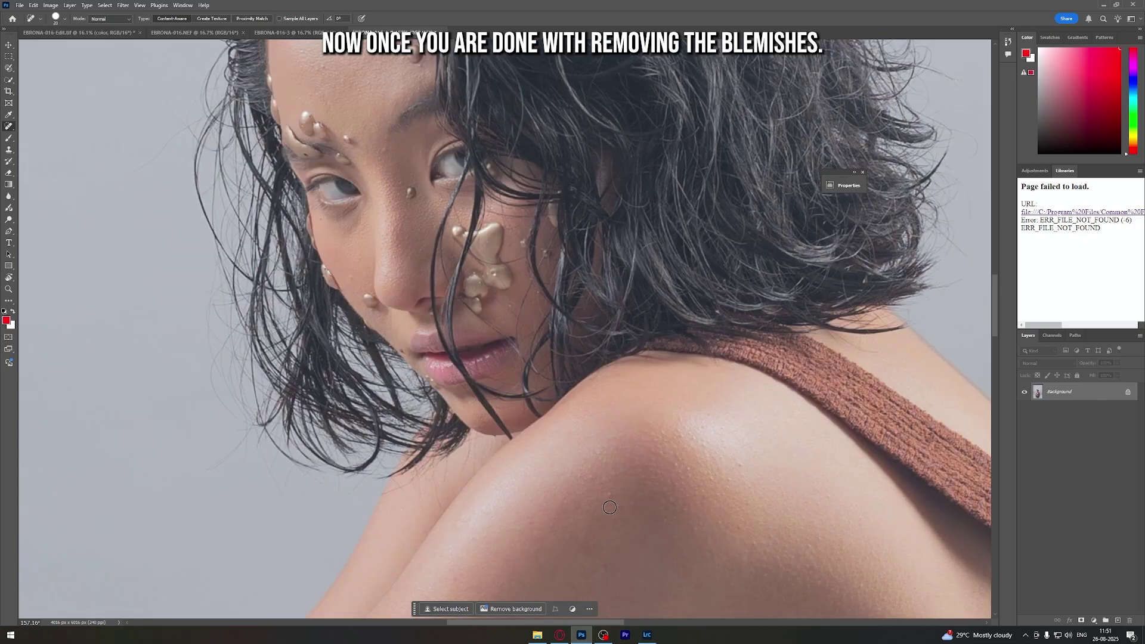
scroll(608, 508, up, 2)
scroll(642, 537, down, 2)
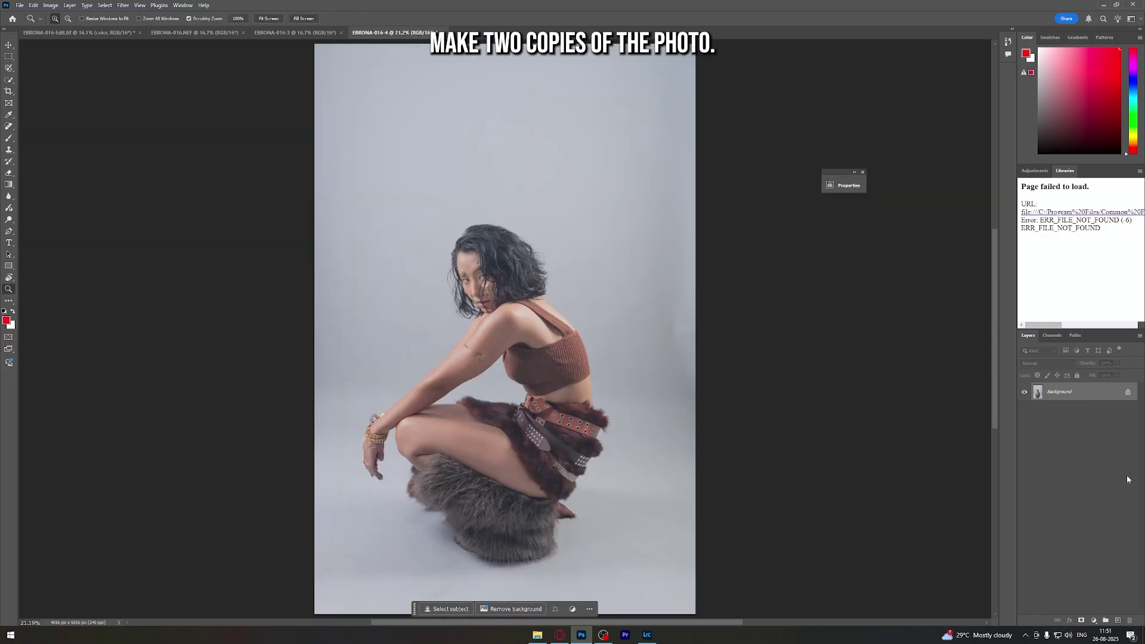
key(ctrl+j)
key(ctrl+j)
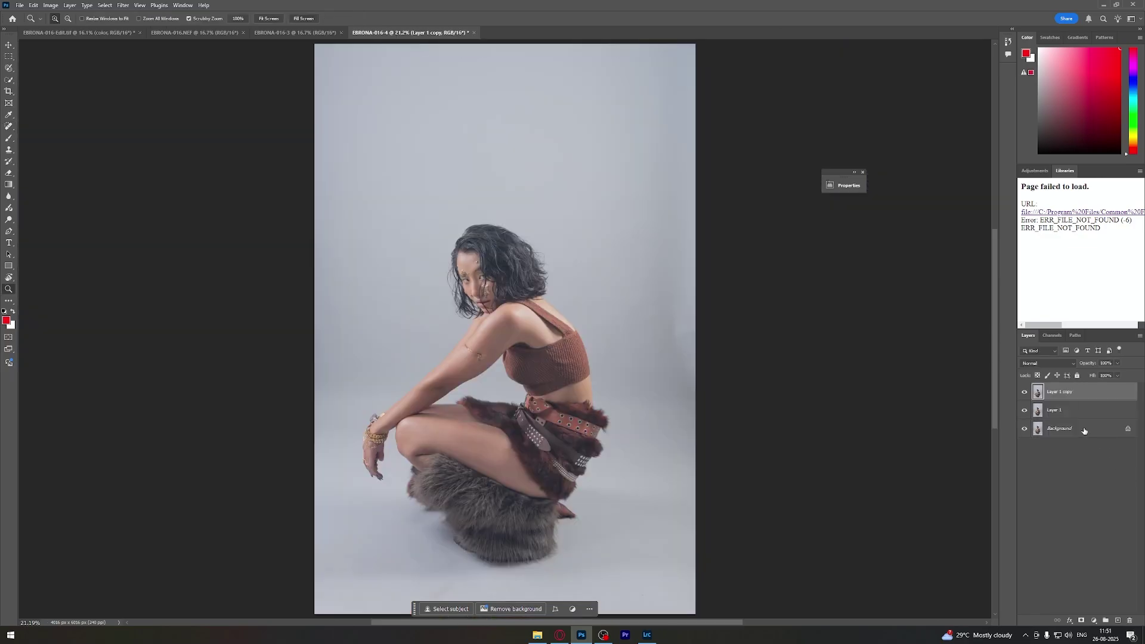
Step: Blur Layer 1 with a 2.0-pixel Gaussian Blur, then select Layer 1 copy
click(1052, 410)
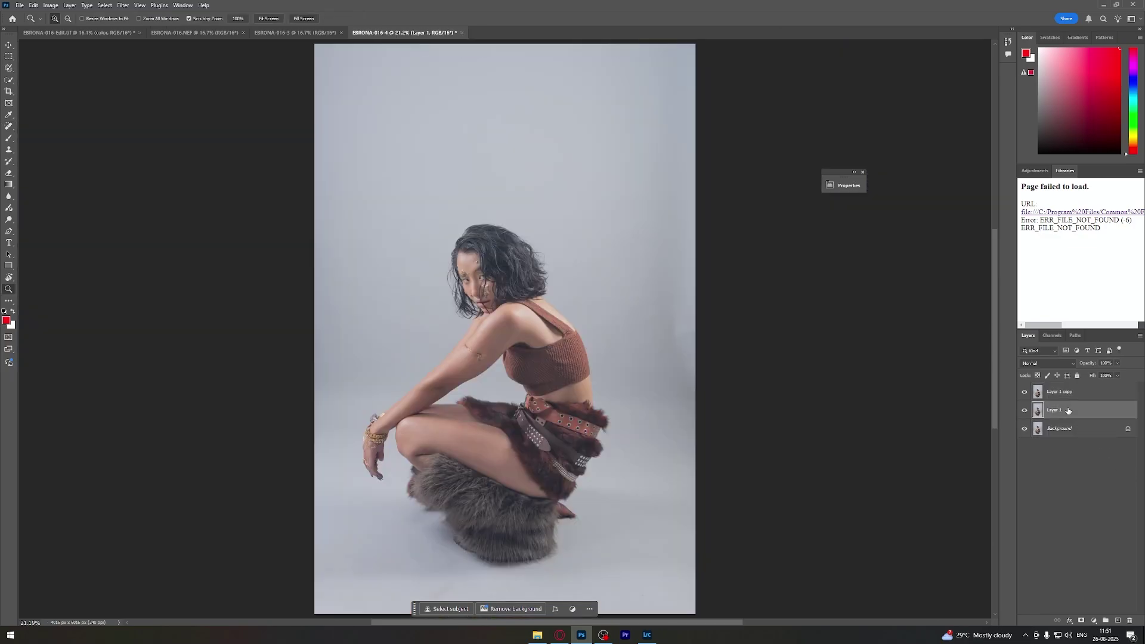
click(122, 5)
mouse_move(179, 112)
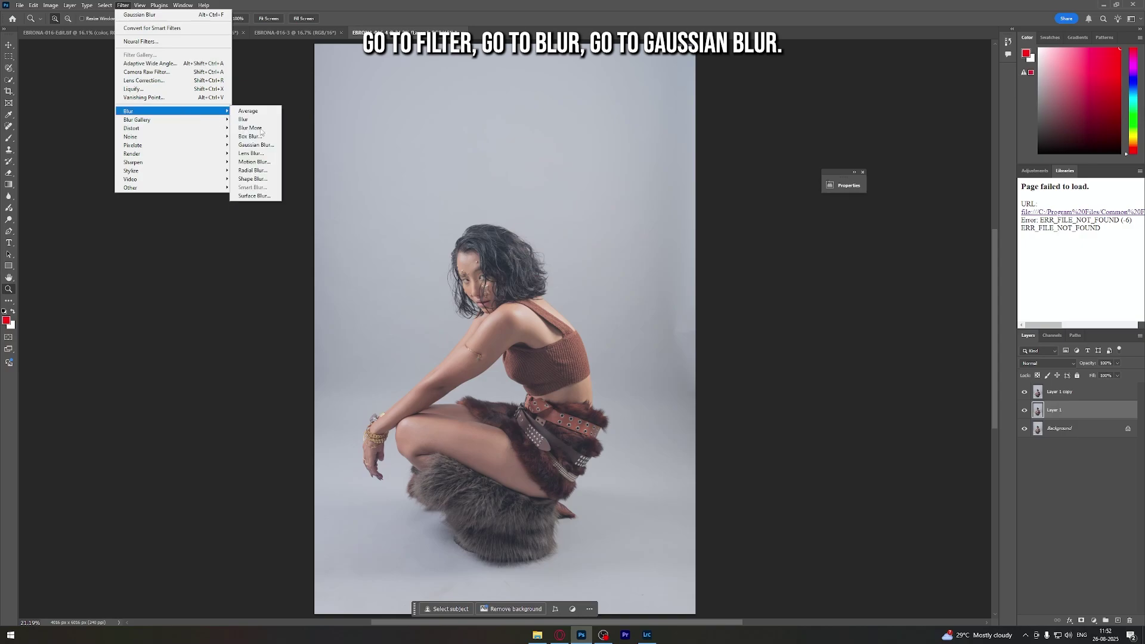
click(253, 145)
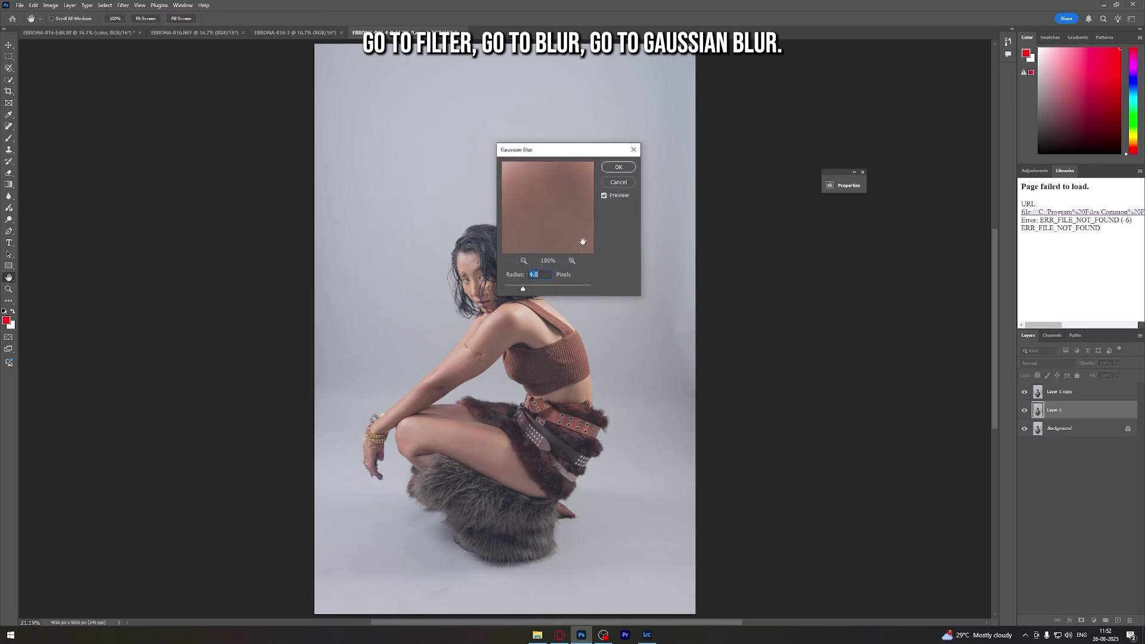
click(522, 261)
click(523, 262)
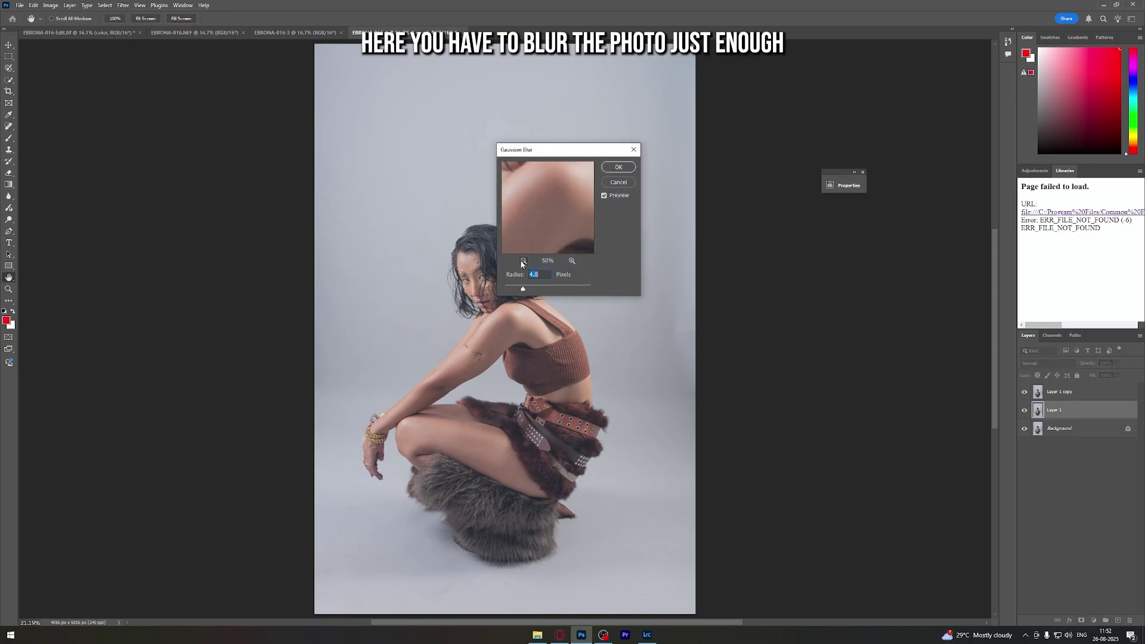
drag(520, 206, 548, 229)
click(572, 260)
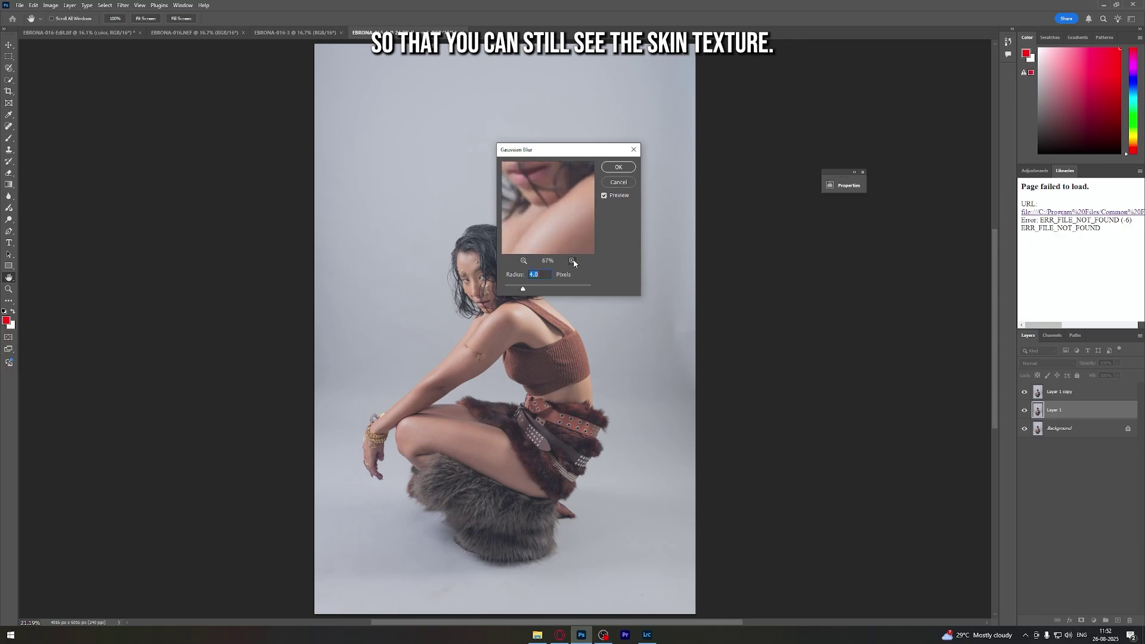
click(572, 260)
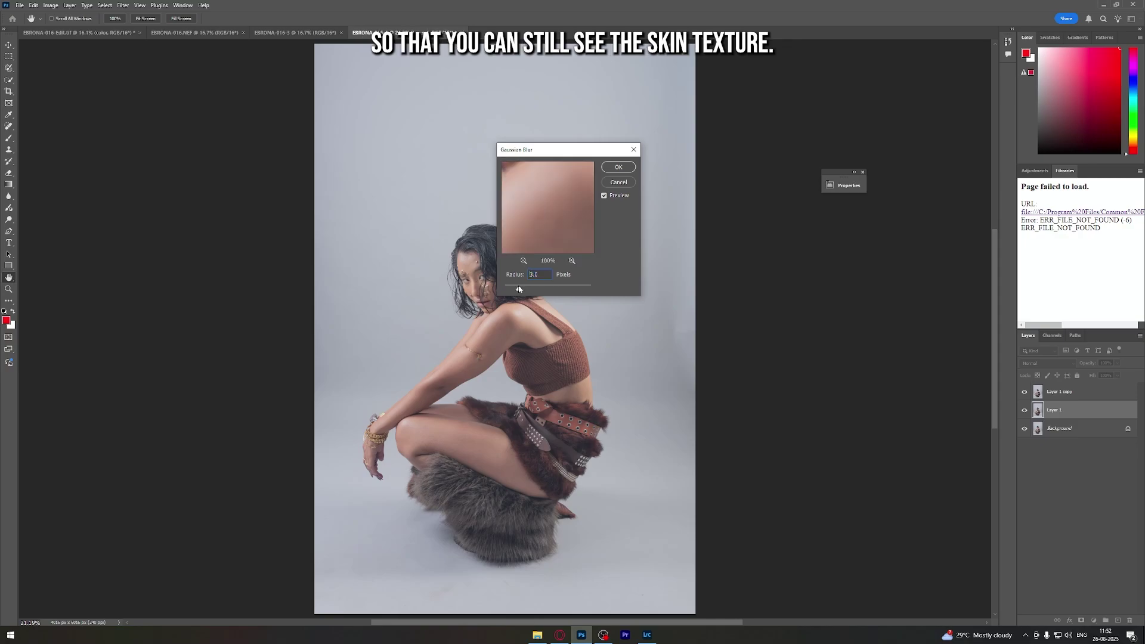
drag(517, 289, 514, 290)
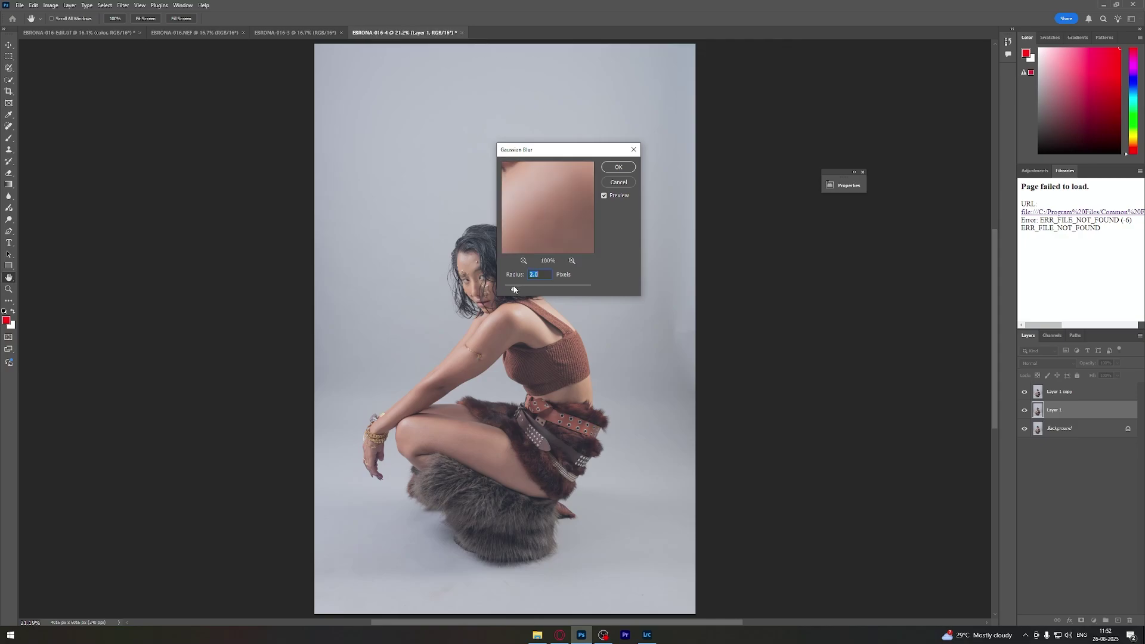
click(617, 168)
click(1067, 393)
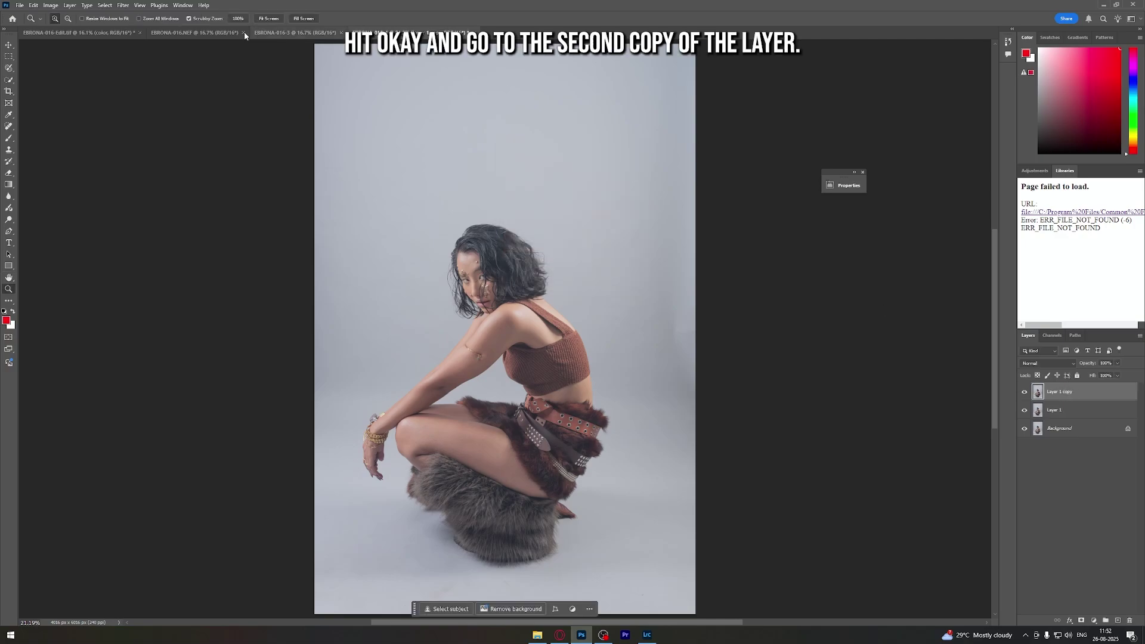
Step: Apply Image from Layer 1 onto Layer 1 copy using Subtract, scale 2, offset 128
click(51, 5)
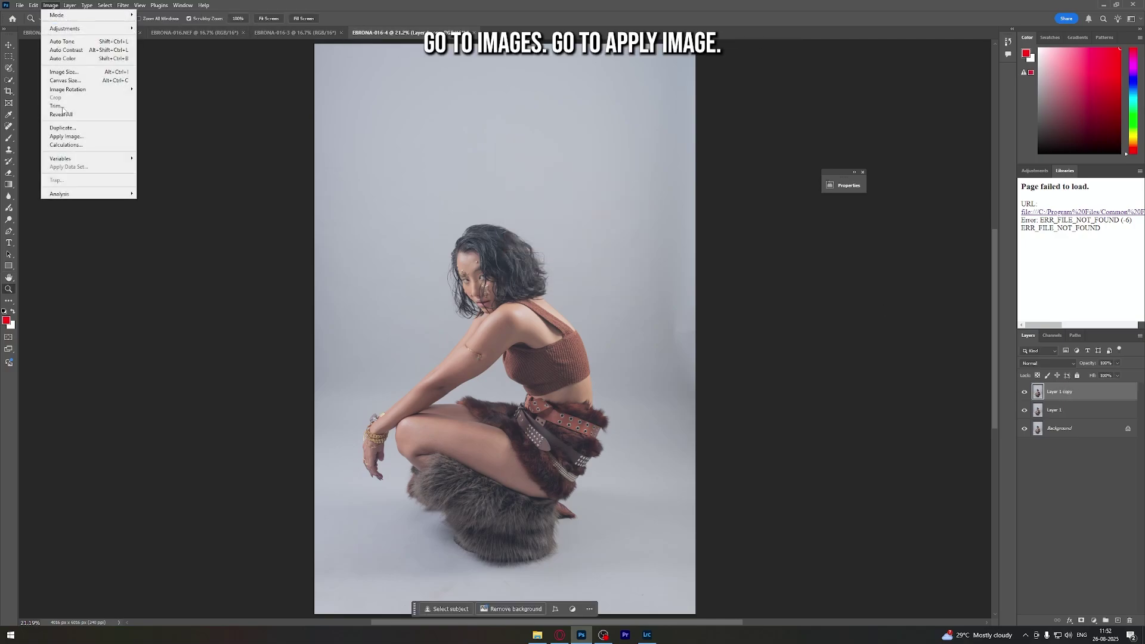
click(66, 137)
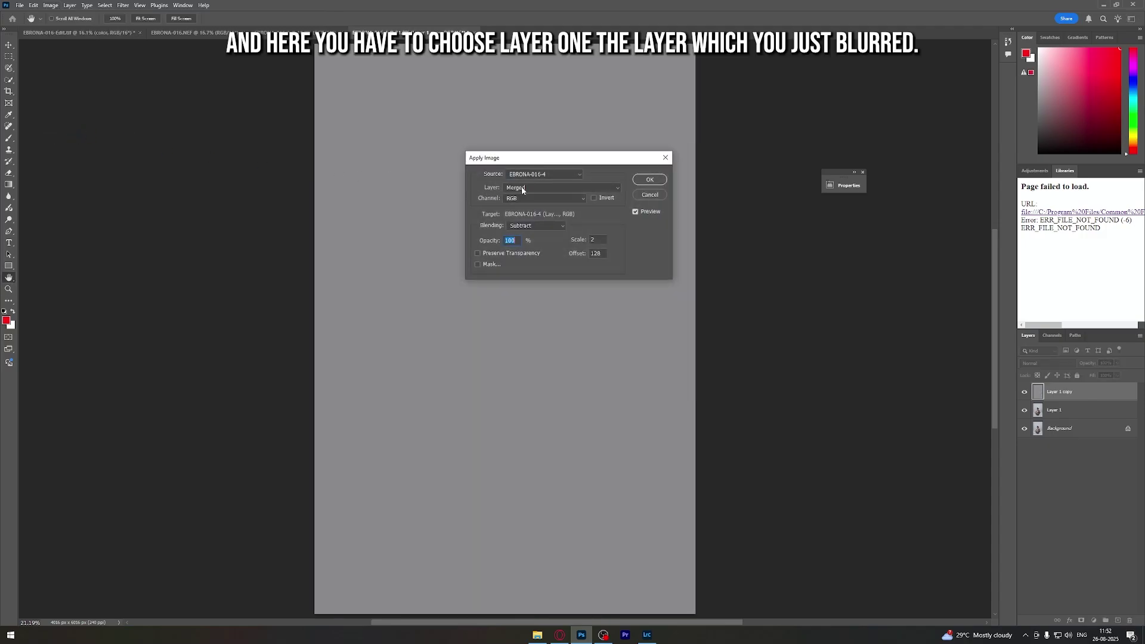
click(522, 189)
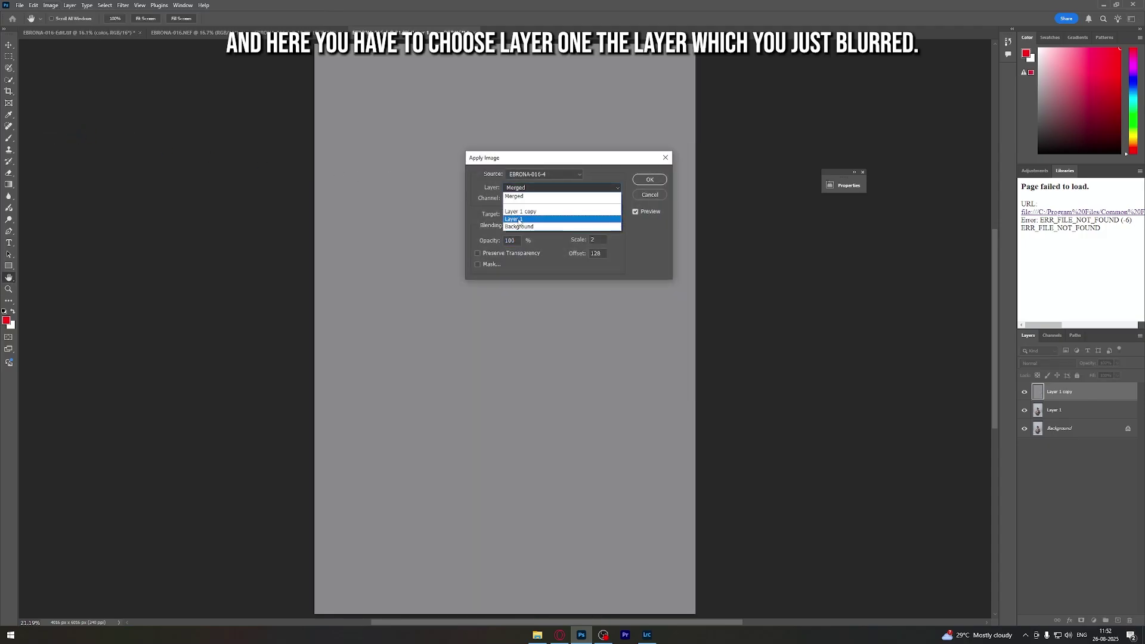
click(519, 220)
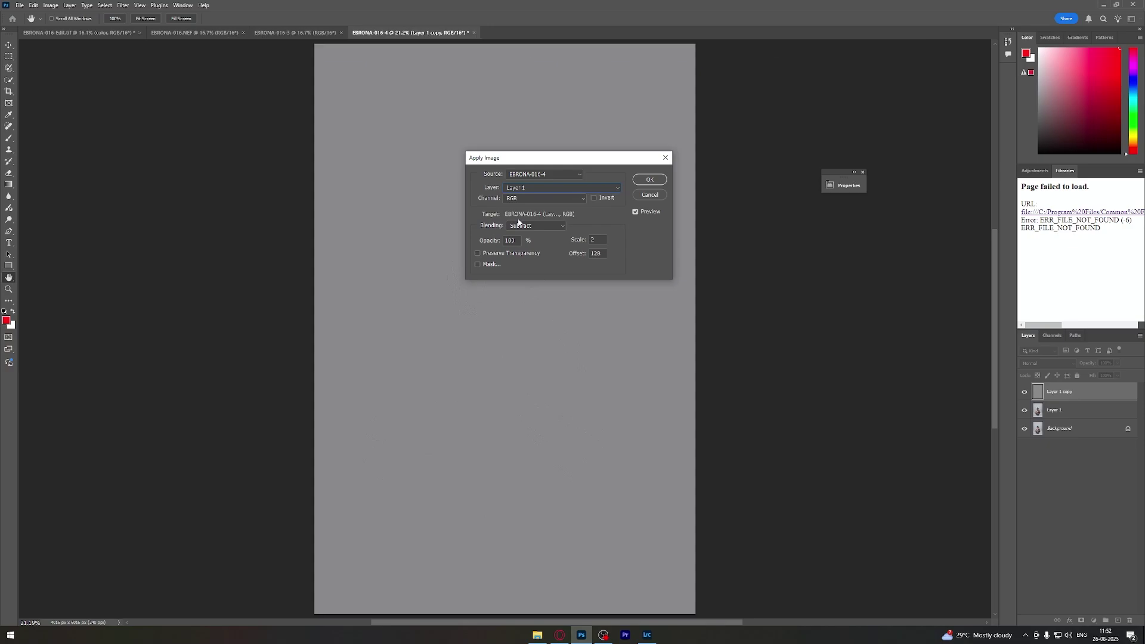
click(543, 228)
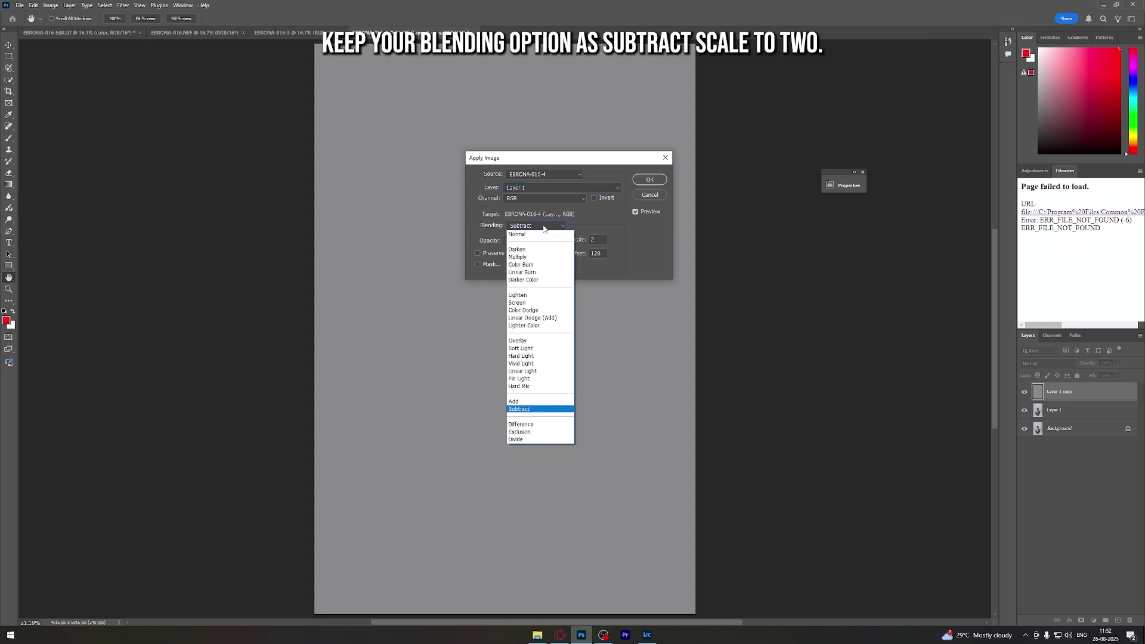
click(531, 409)
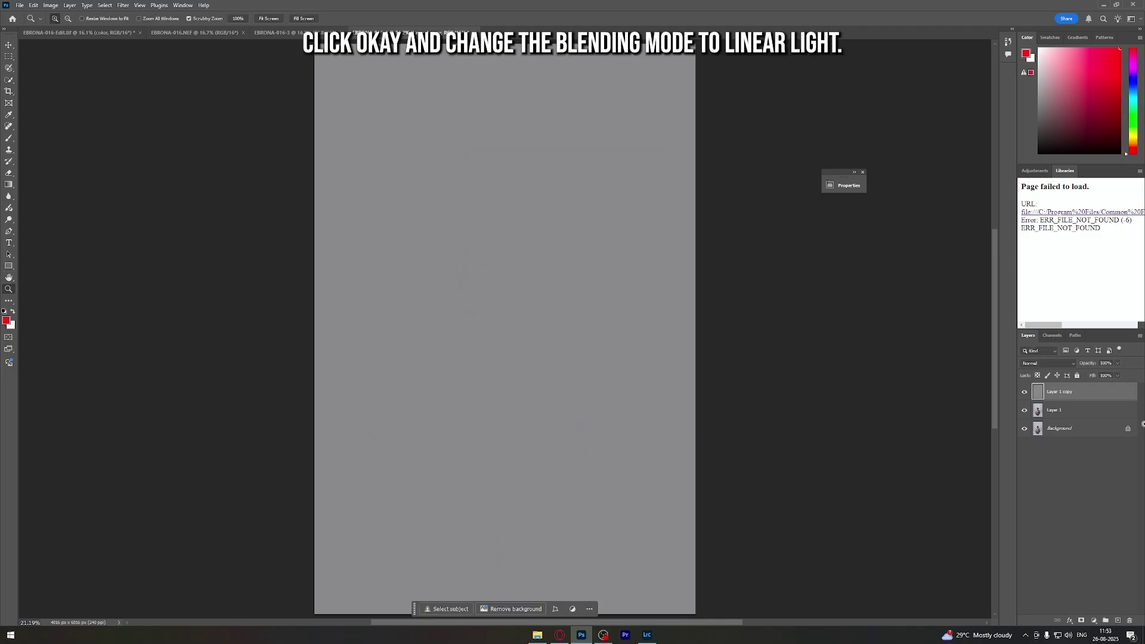
Step: Set Layer 1 copy's blend mode to Linear Light and select Layer 1
click(1047, 363)
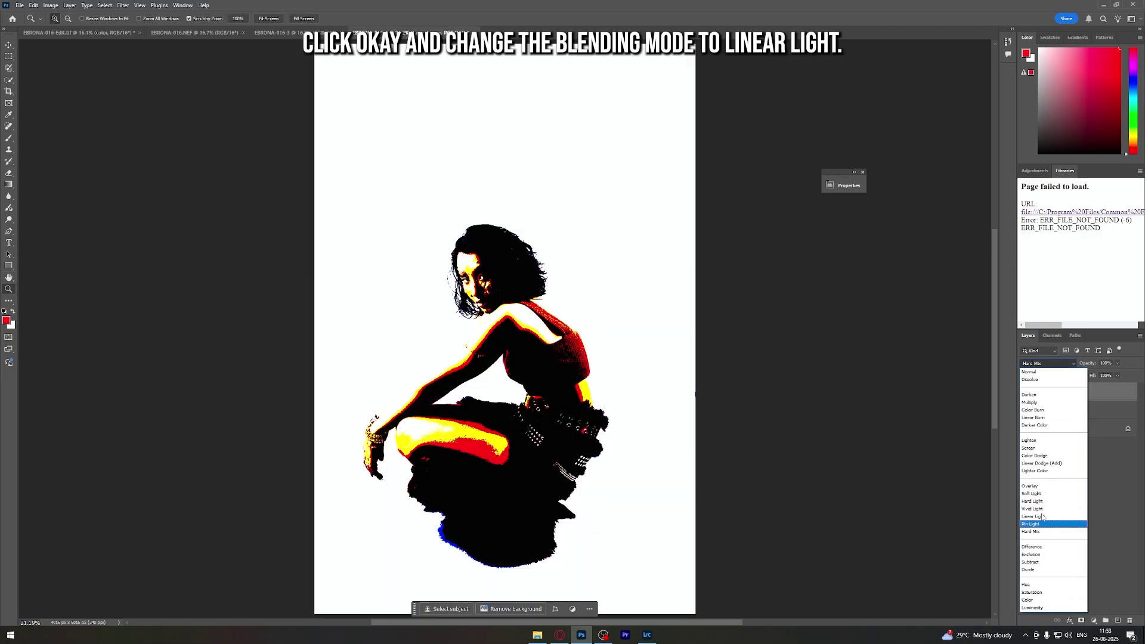
click(1043, 517)
click(1054, 410)
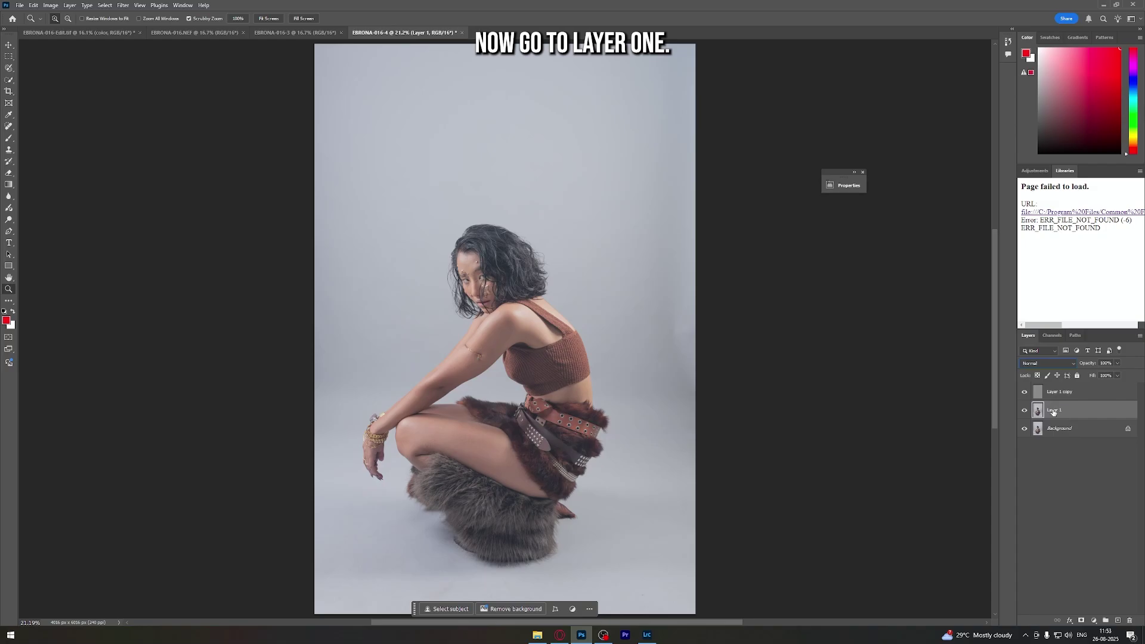
Step: Zoom in on the face and set the Lasso tool's feather to 17 px
click(472, 277)
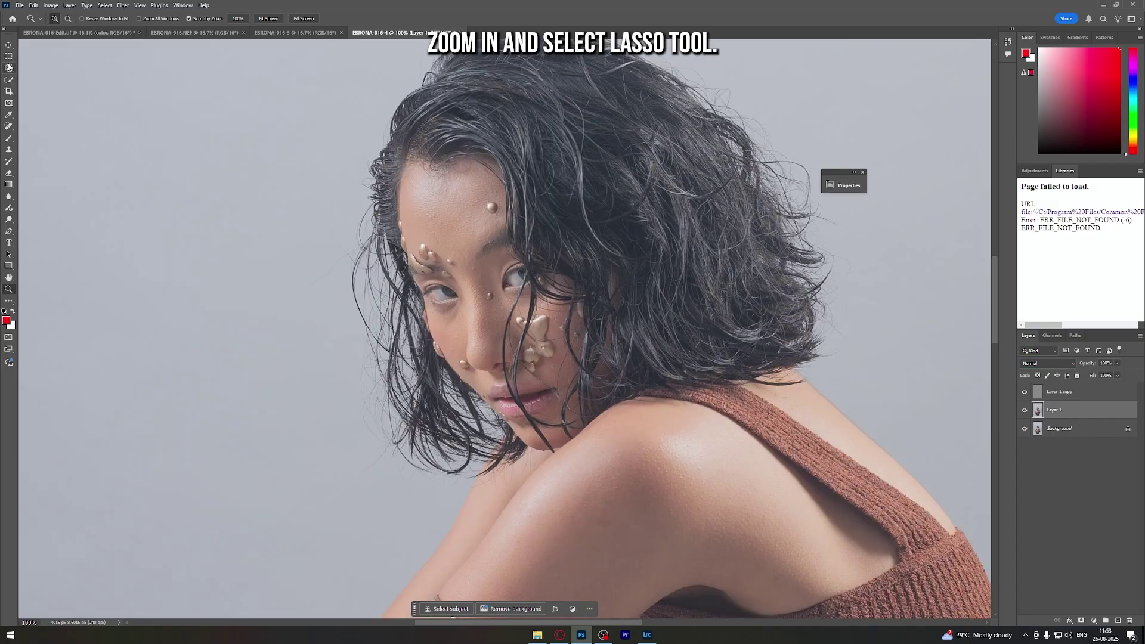
click(9, 68)
scroll(441, 202, up, 2)
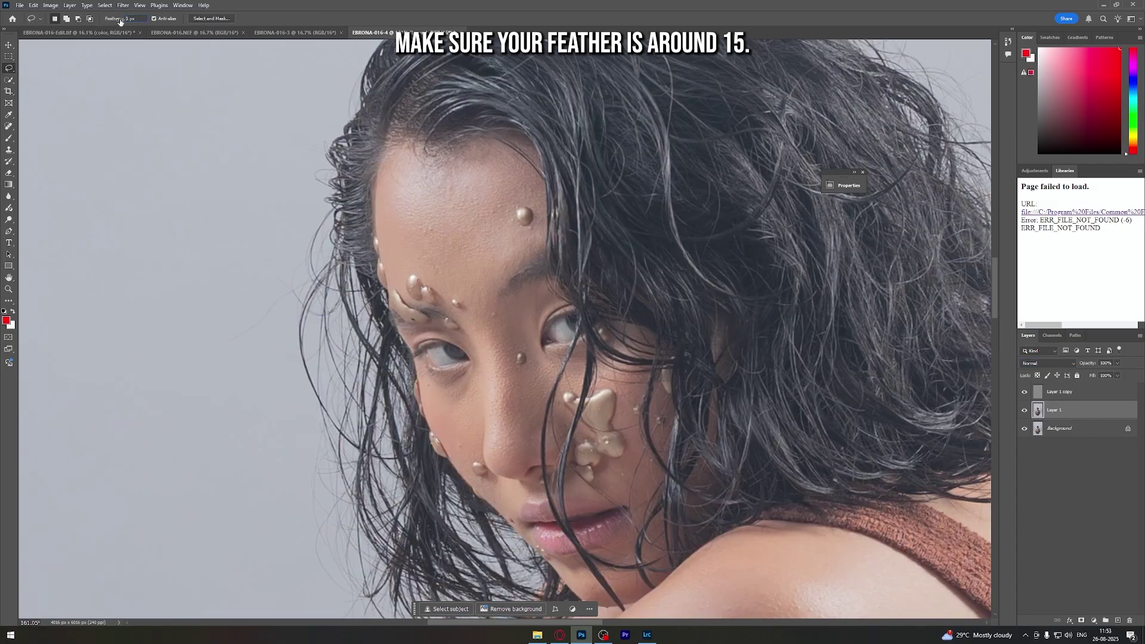
drag(120, 22, 186, 27)
text(17)
key(Return)
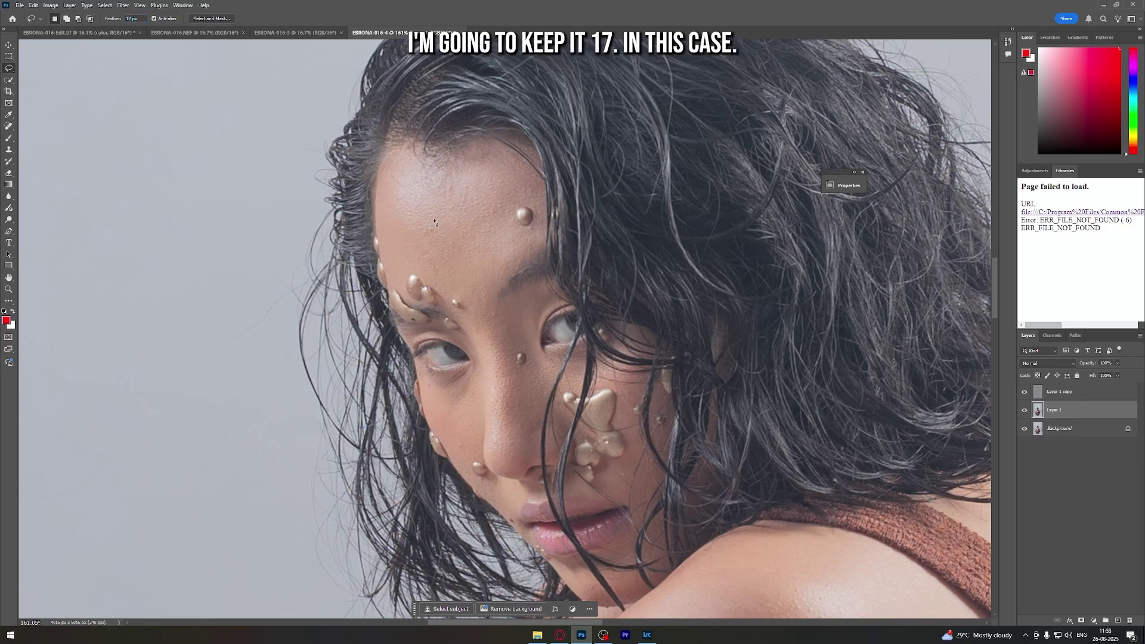
Step: Lasso a forehead skin patch and smooth it with an ~18 px Gaussian Blur
mouse_move(394, 171)
mouse_down()
mouse_move(426, 181)
mouse_move(462, 278)
mouse_move(397, 272)
mouse_move(397, 176)
mouse_up()
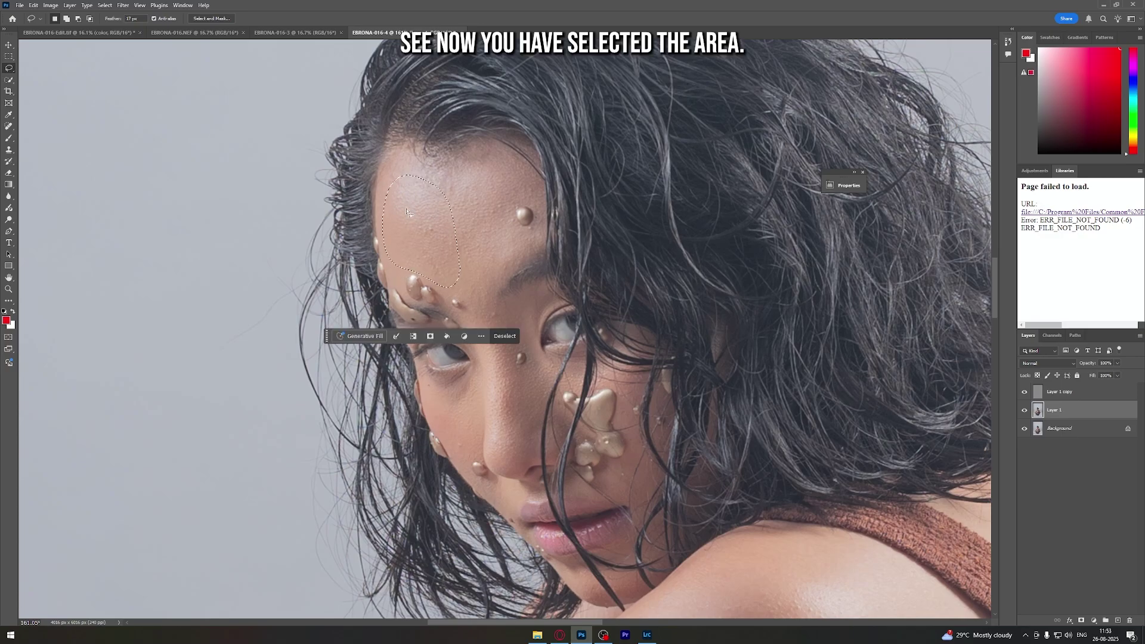
click(123, 5)
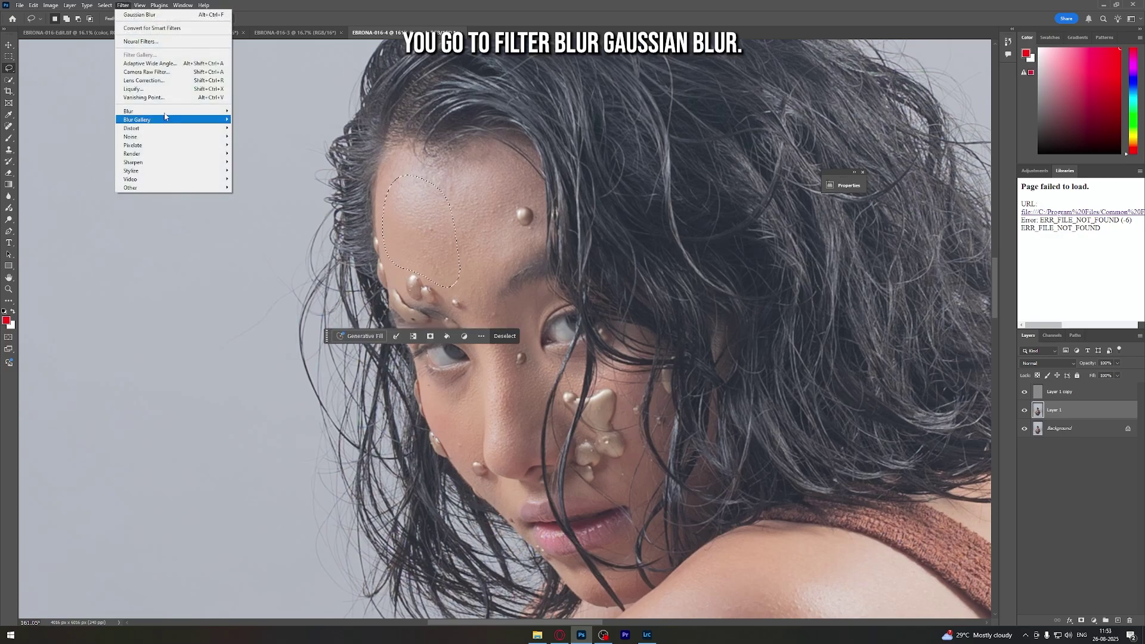
mouse_move(165, 113)
click(256, 144)
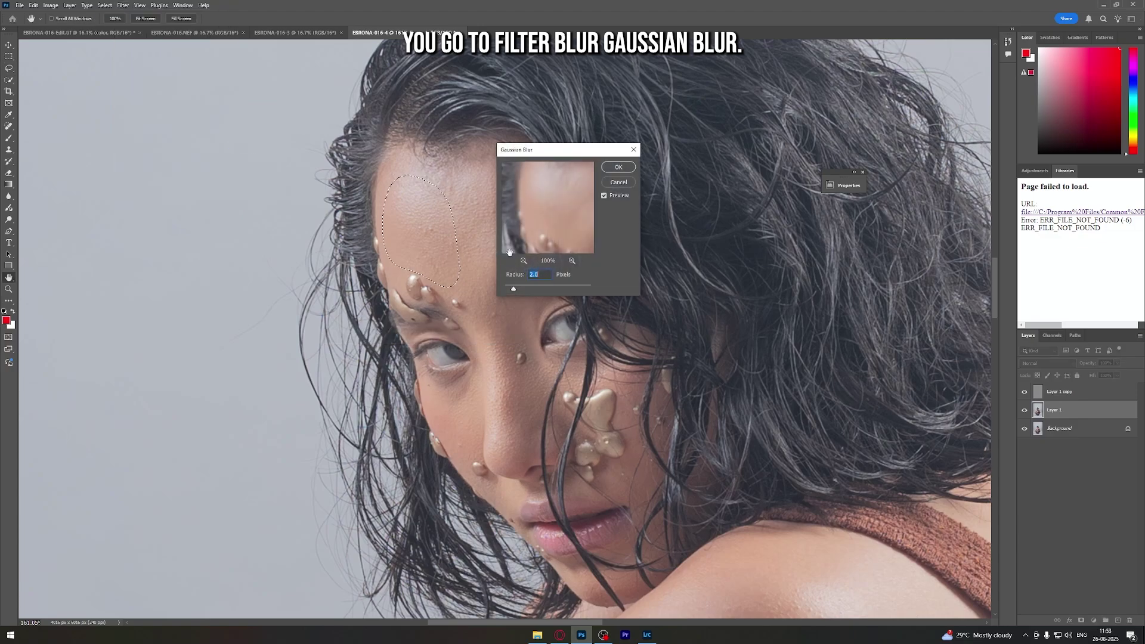
drag(536, 159, 558, 164)
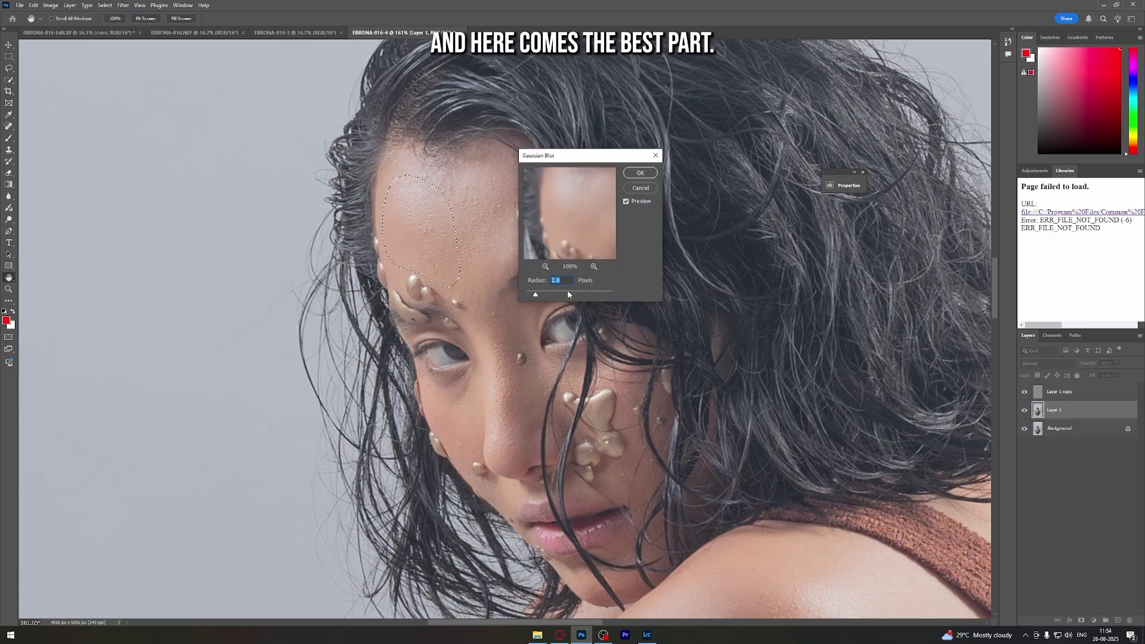
drag(557, 294, 563, 294)
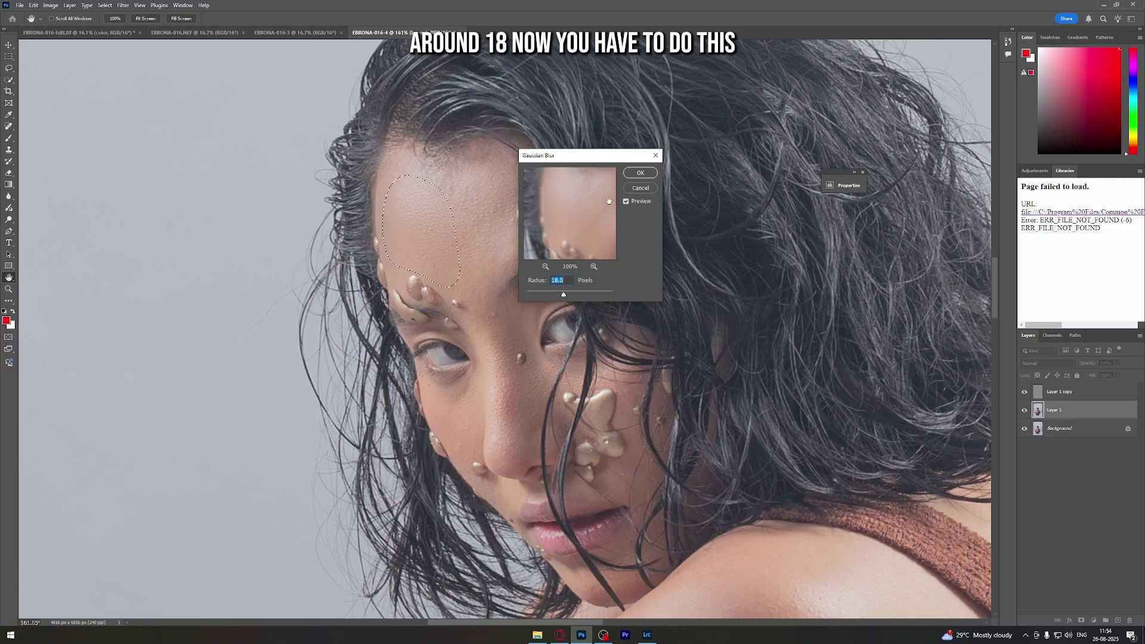
click(629, 176)
Step: Lasso a second forehead patch, reapply the Gaussian Blur, and deselect
mouse_move(460, 188)
mouse_down()
mouse_move(511, 163)
mouse_move(506, 264)
mouse_move(477, 290)
mouse_move(447, 205)
mouse_up()
click(122, 5)
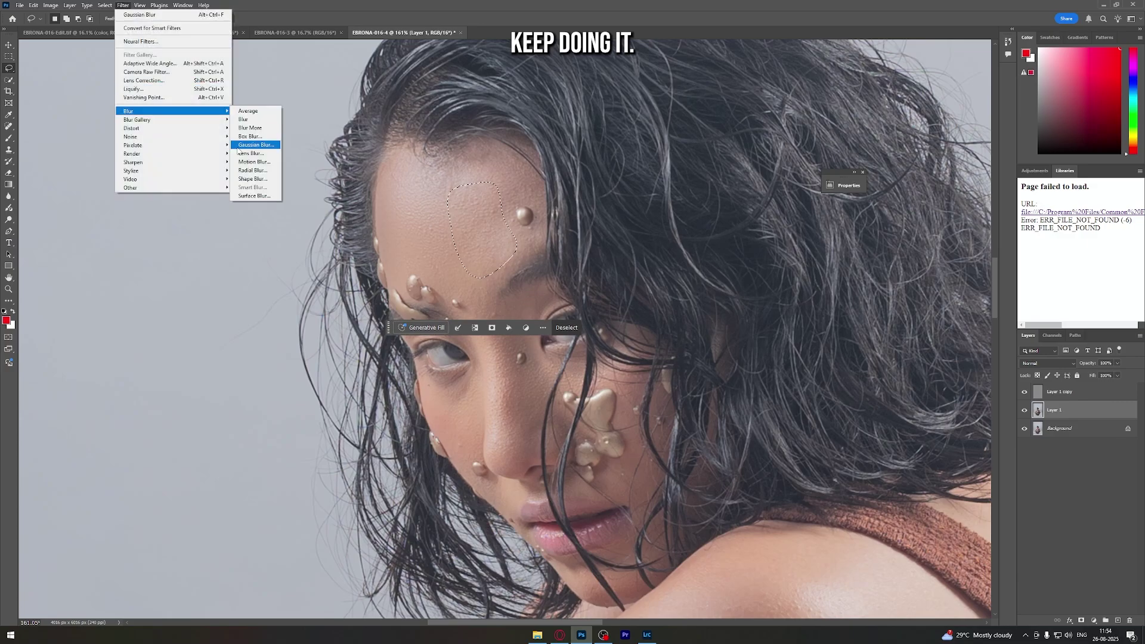
click(257, 143)
key(Return)
click(123, 4)
key(Escape)
key(ctrl+d)
Step: Select a patch of arm skin, then deselect and fit the whole image in view
scroll(589, 425, down, 5)
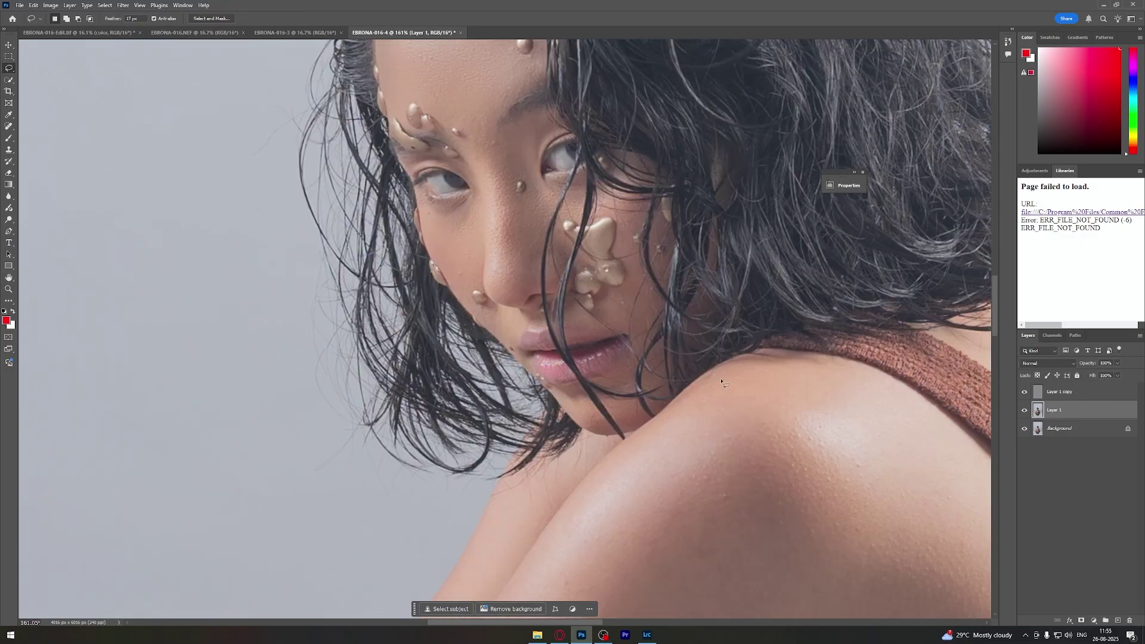
scroll(589, 426, down, 3)
scroll(536, 388, down, 2)
drag(471, 395, 429, 430)
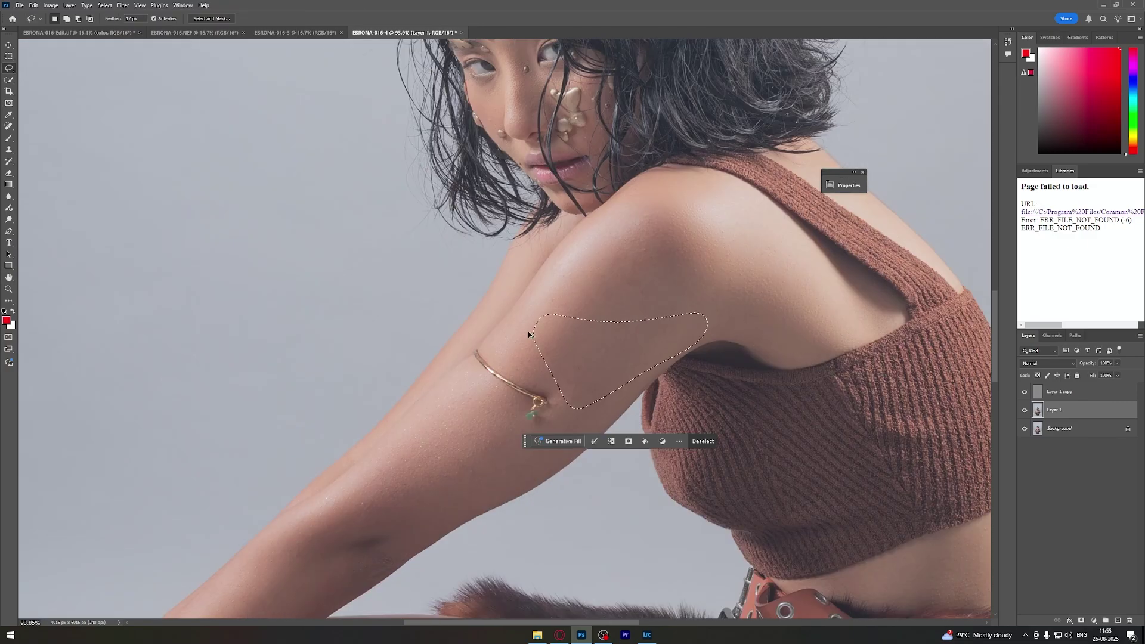
scroll(429, 374, down, 1)
key(ctrl+d)
key(ctrl+0)
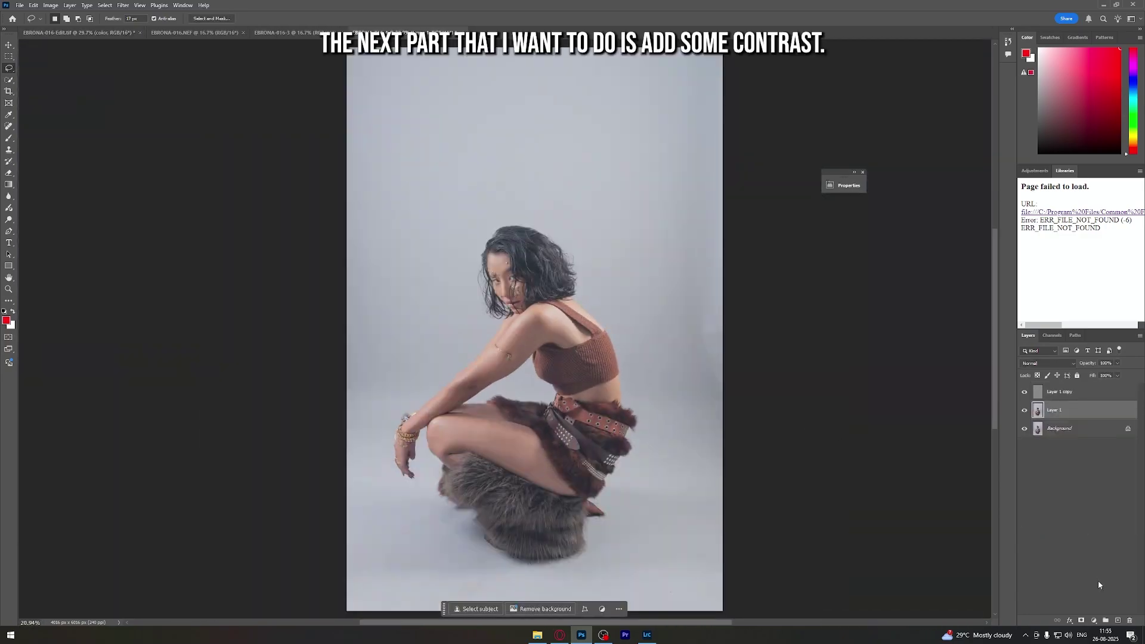
Step: Add Brightness/Contrast 1 above Layer 1 copy with Contrast at 100, collapsing Properties
click(1060, 399)
click(1093, 620)
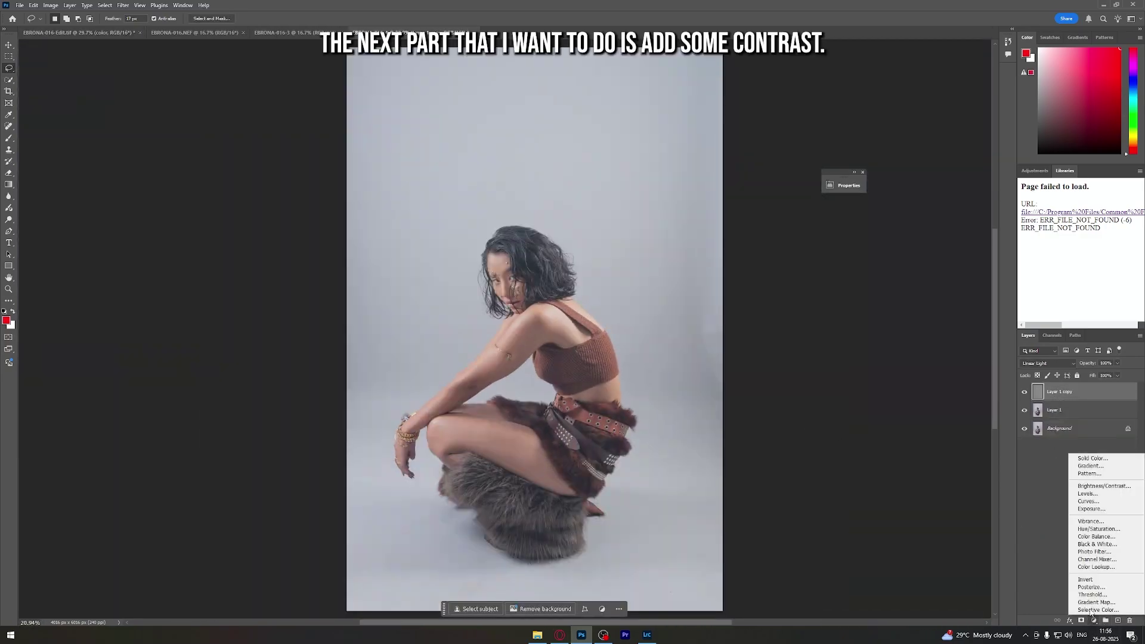
click(1103, 486)
drag(784, 253, 822, 256)
click(849, 185)
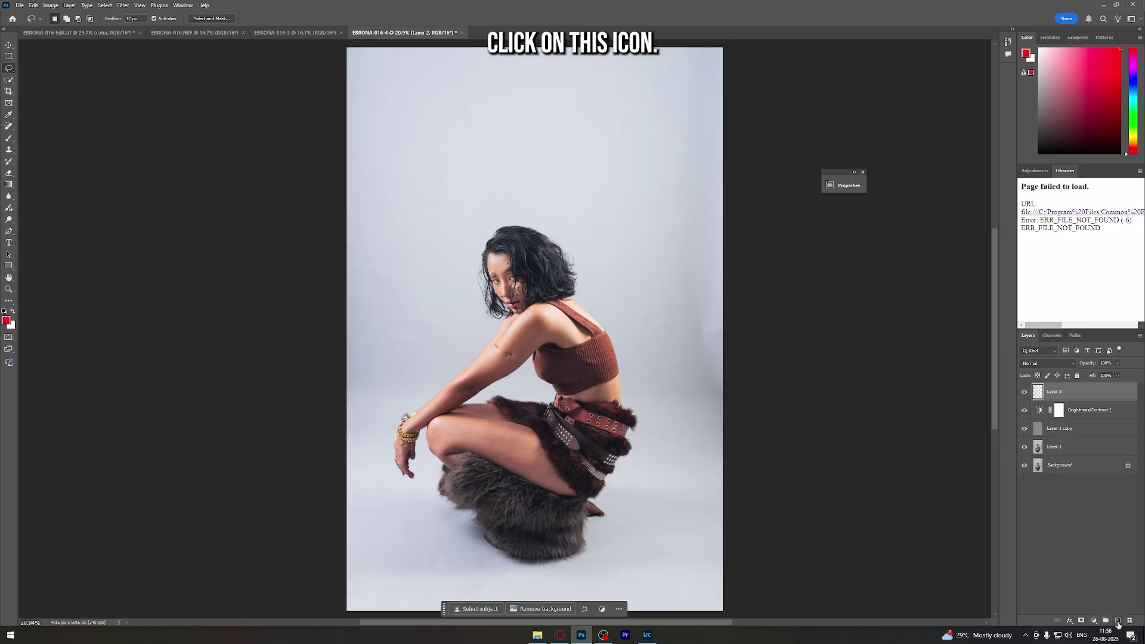
Step: Create Layer 2 and fill it with 50% Gray using the Fill dialog
click(1118, 620)
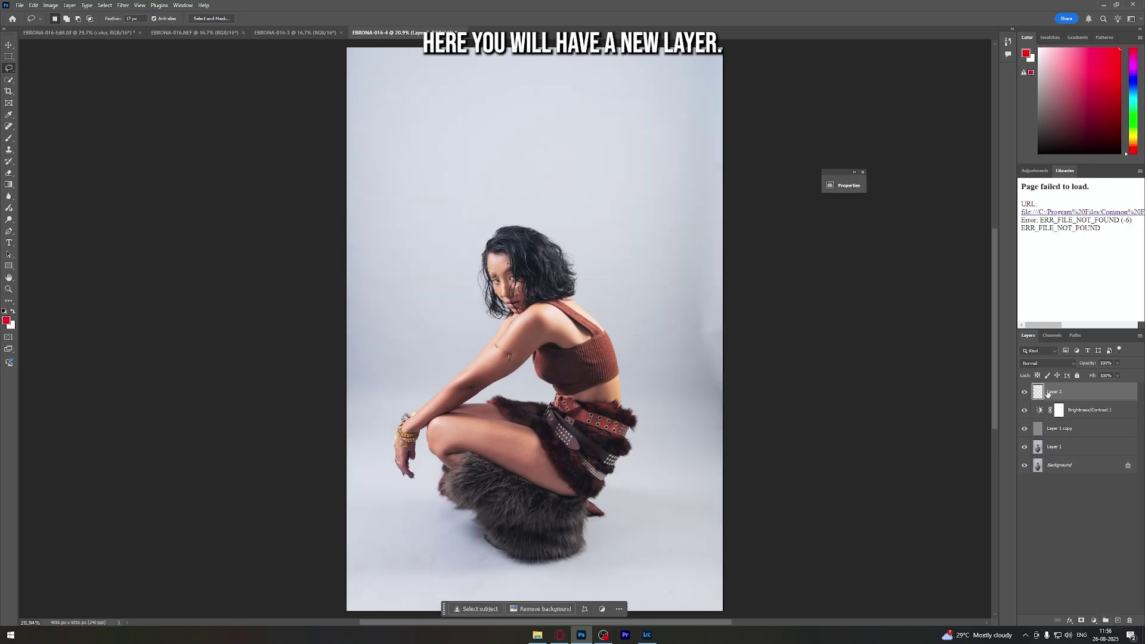
key(shift+BackSpace)
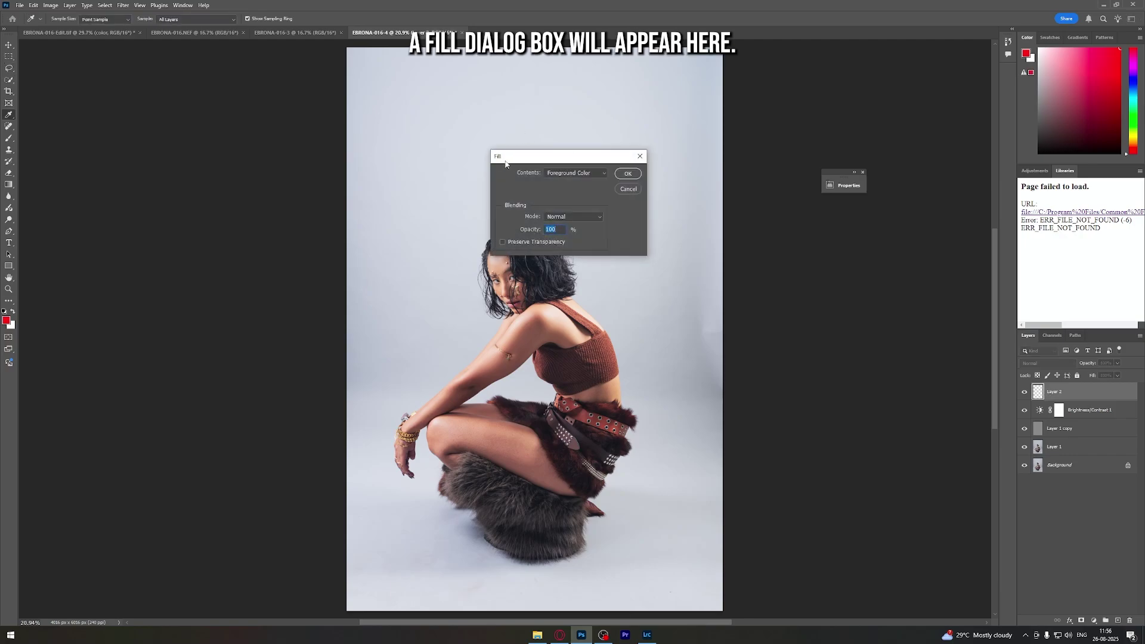
click(560, 174)
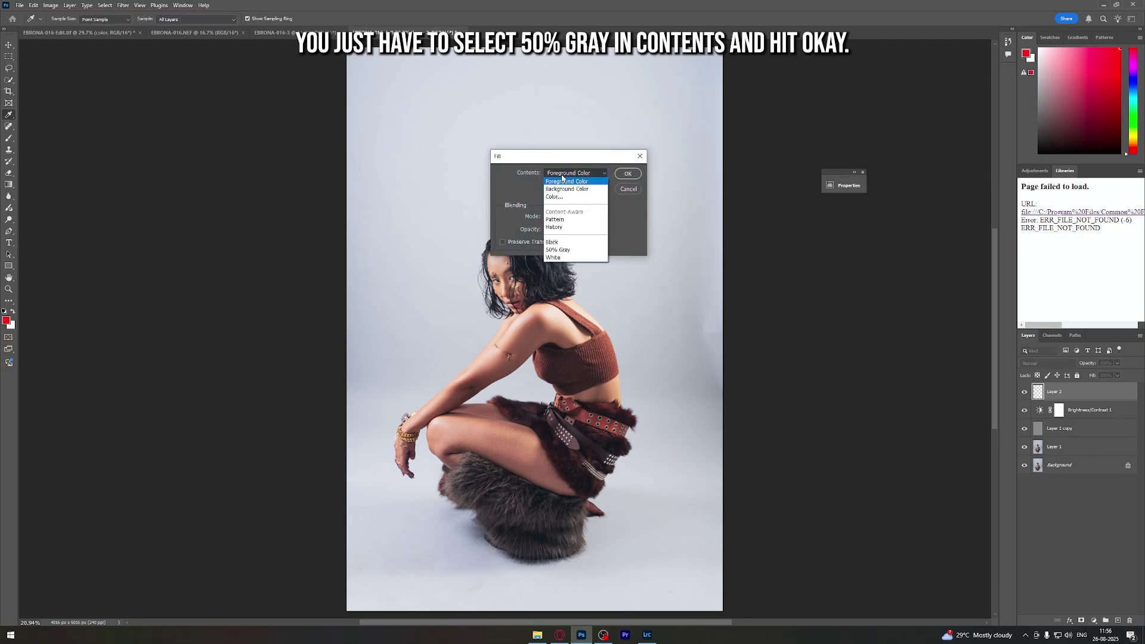
click(572, 251)
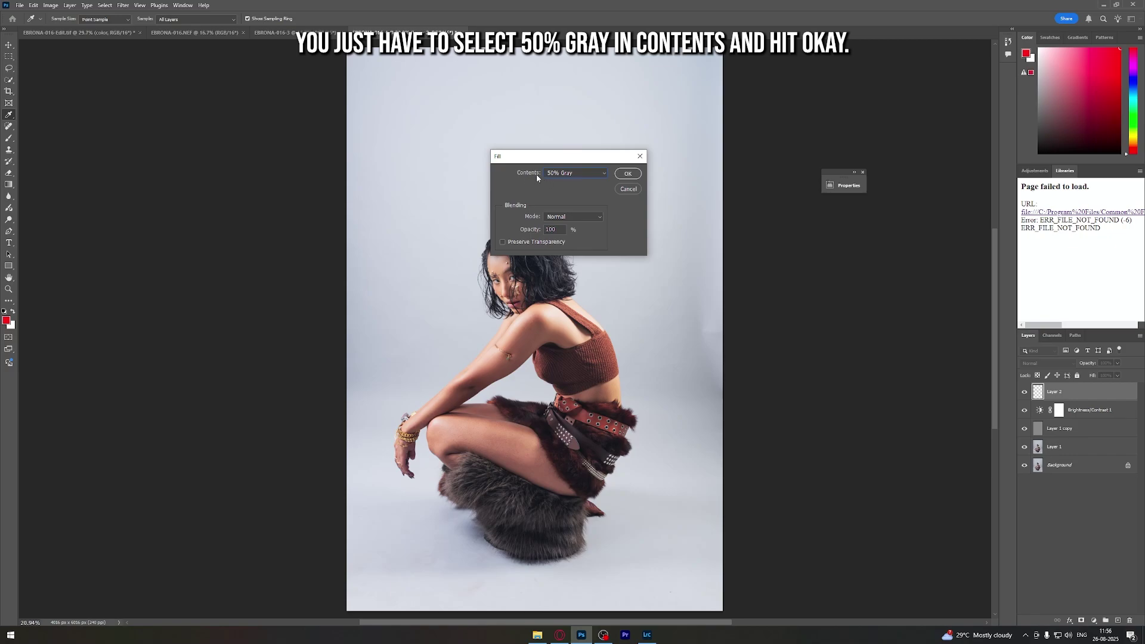
click(629, 174)
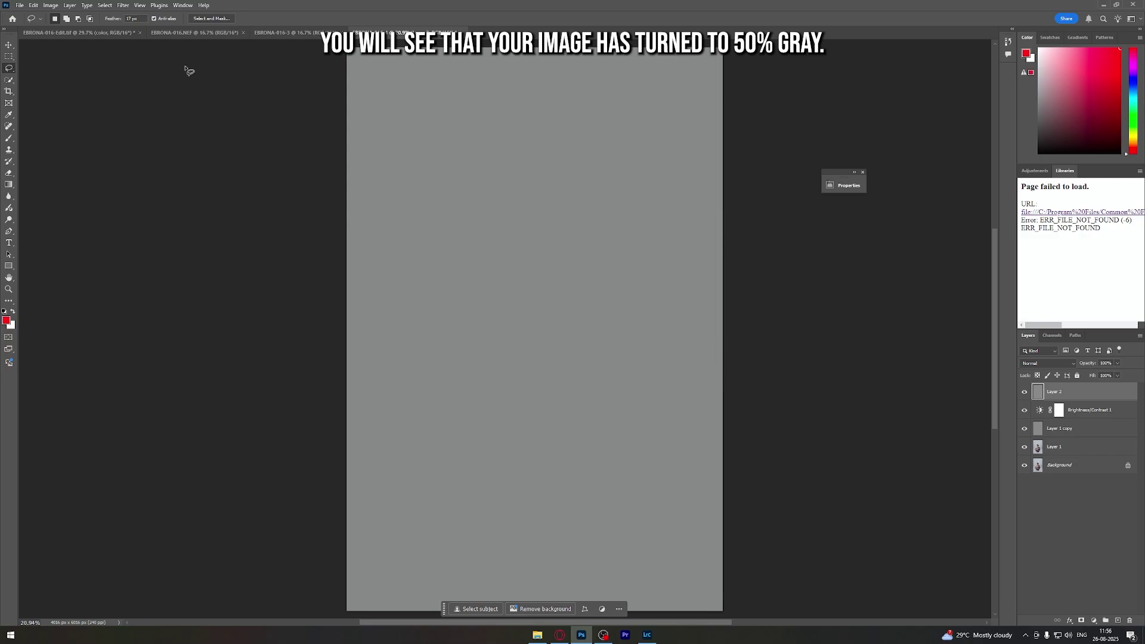
Step: Add ~11.6% uniform monochromatic noise to Layer 2 and set its blend mode to Overlay
click(123, 5)
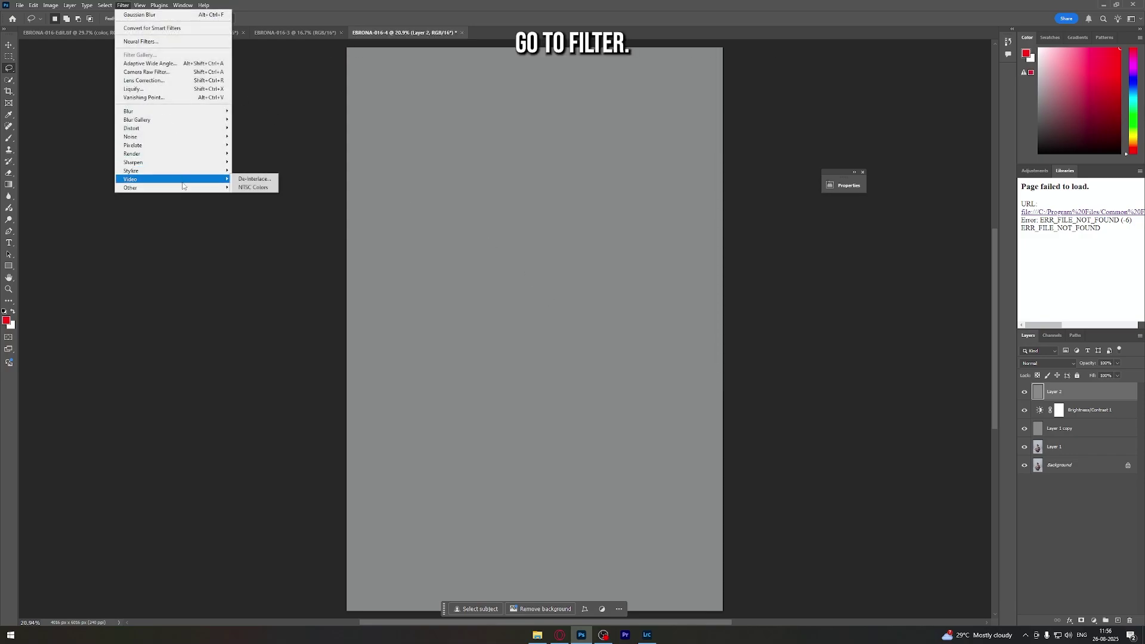
mouse_move(206, 140)
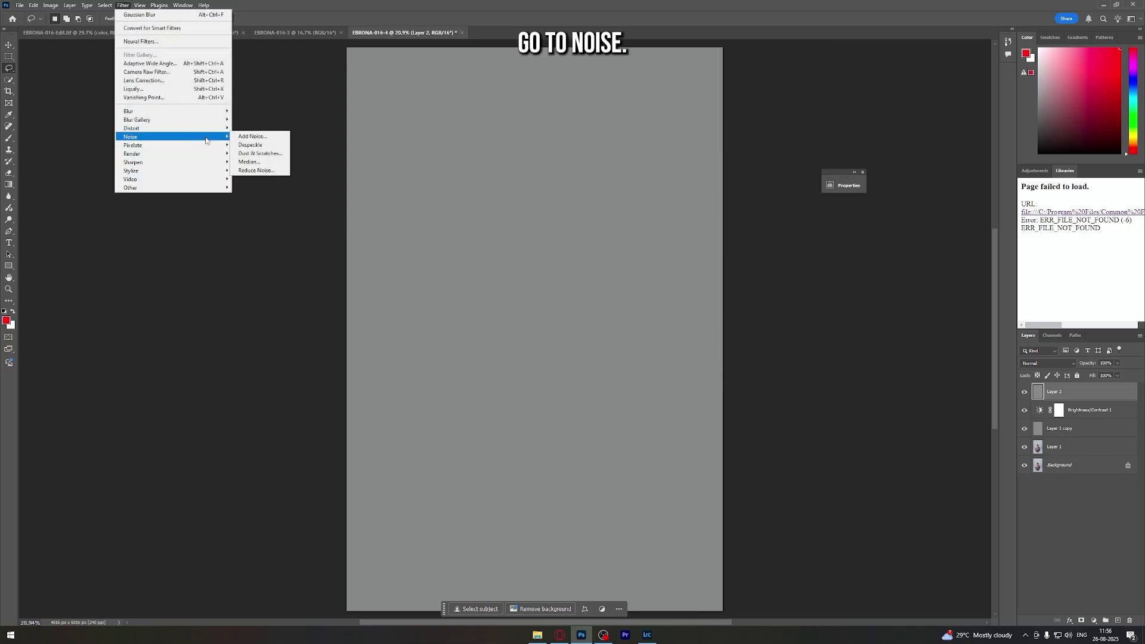
click(244, 136)
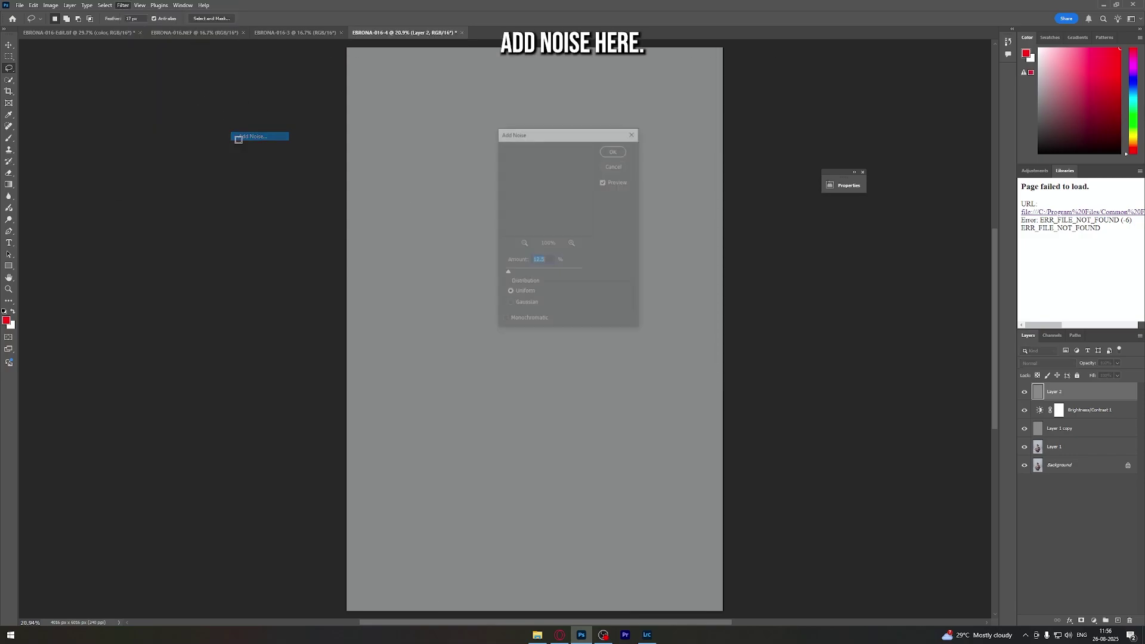
click(504, 322)
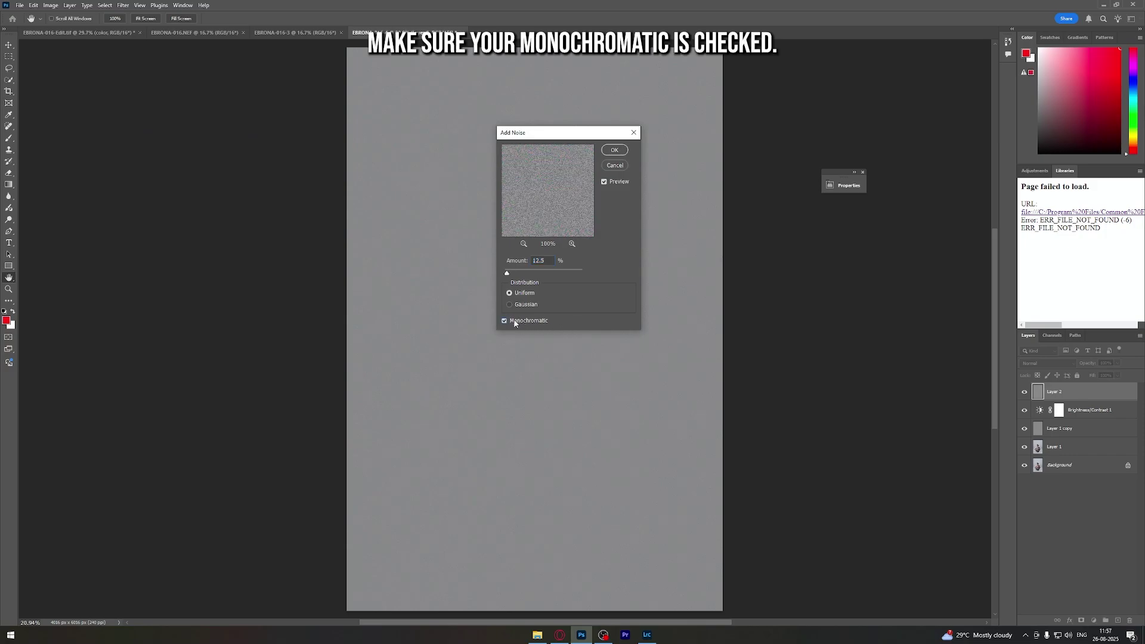
drag(549, 133, 810, 213)
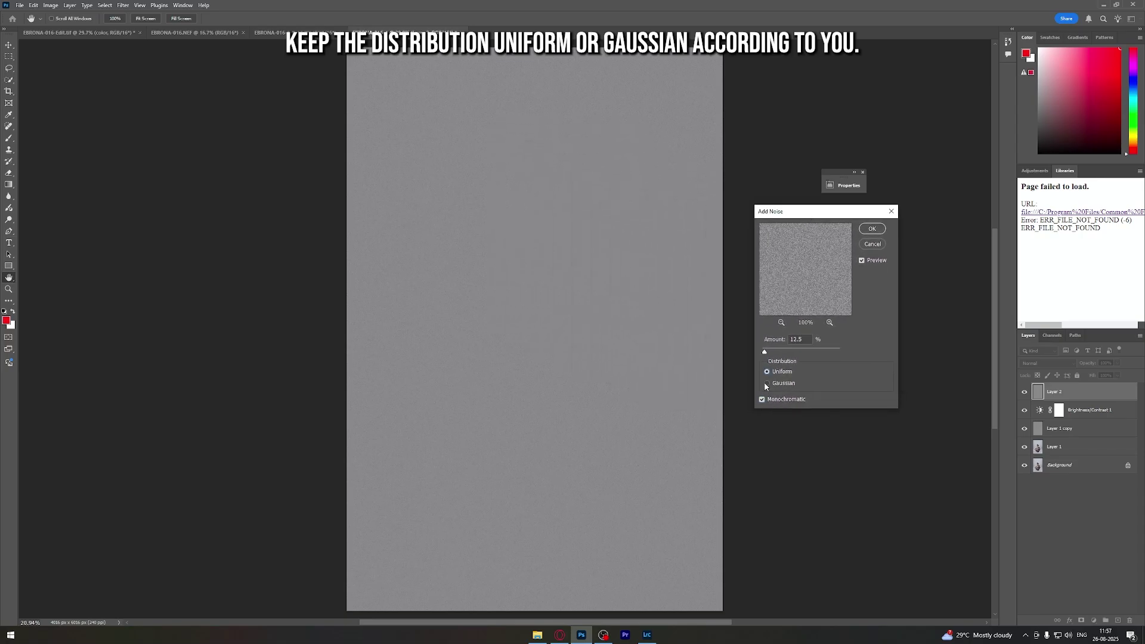
click(767, 372)
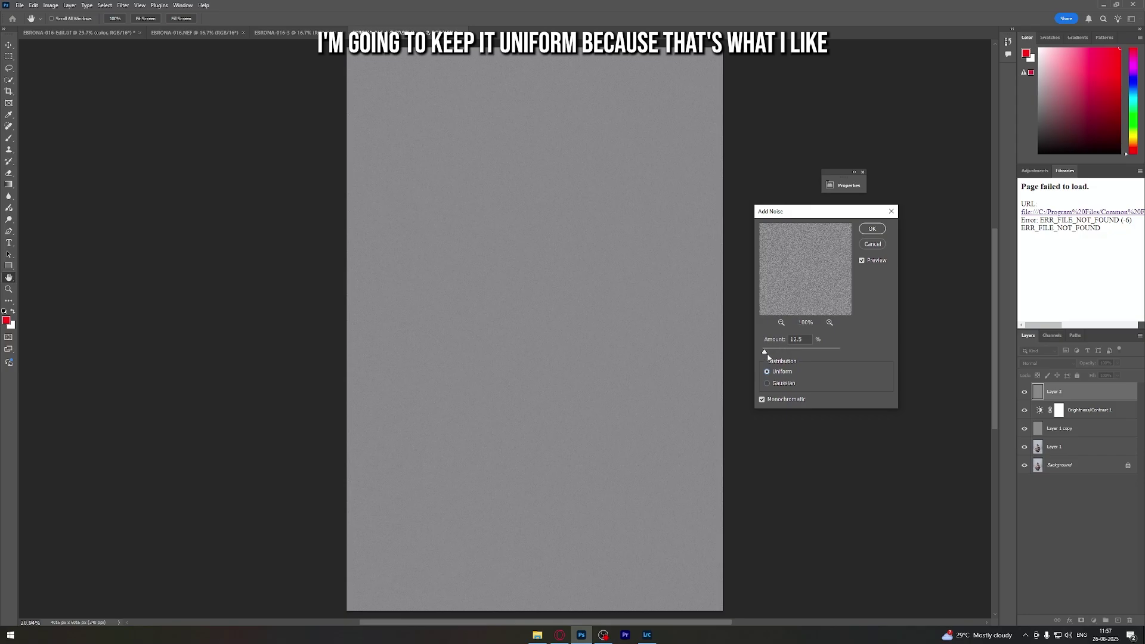
drag(768, 352, 765, 354)
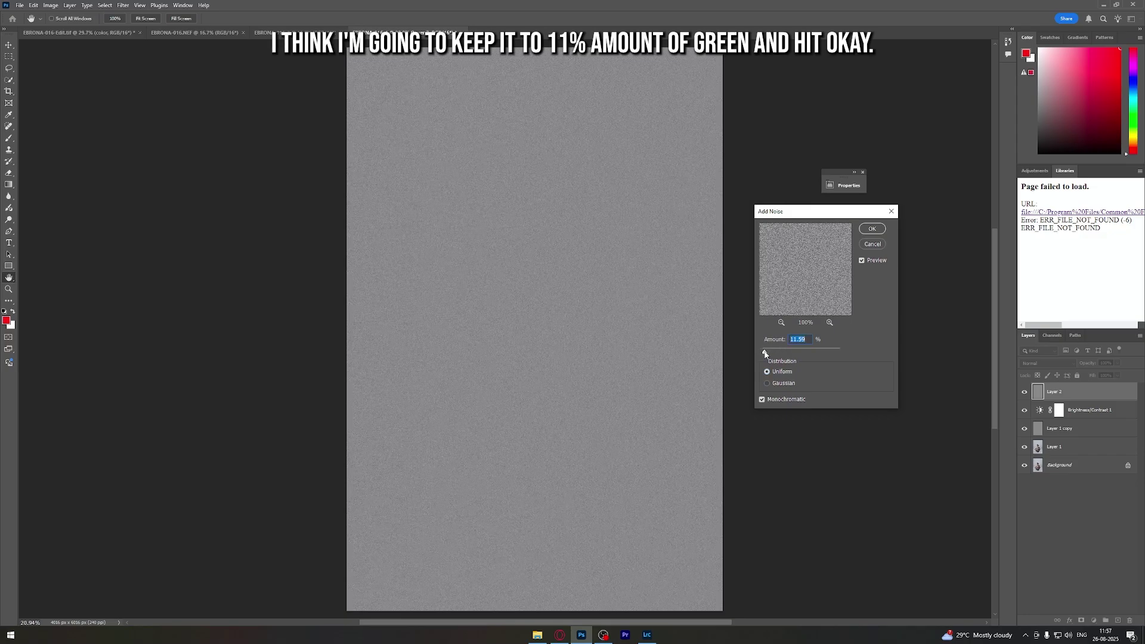
click(873, 229)
click(1048, 363)
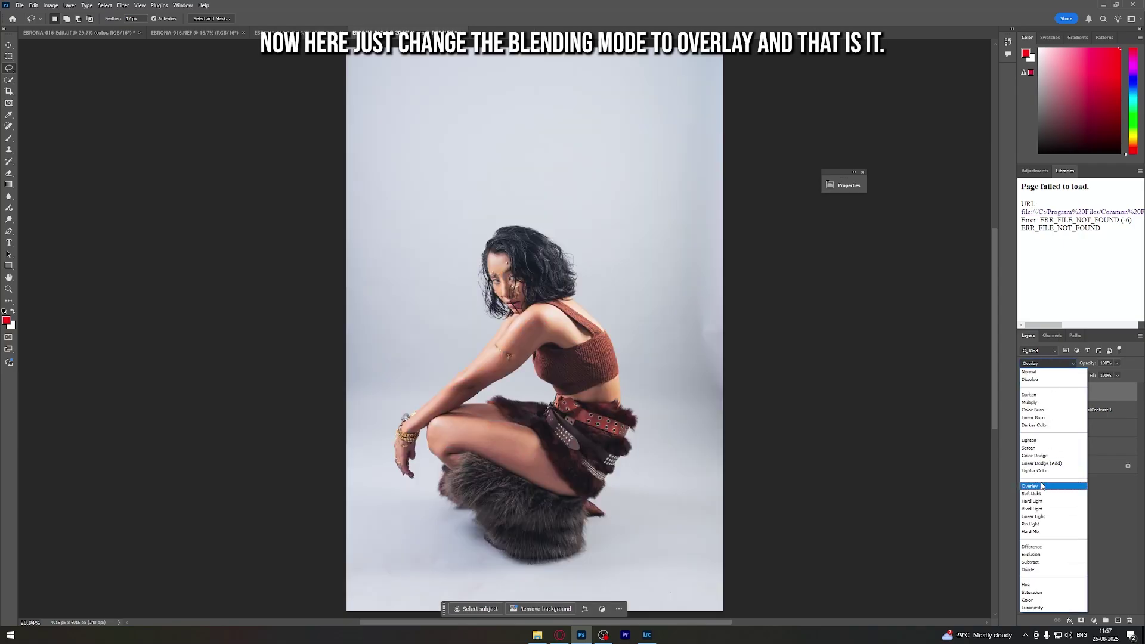
click(1041, 486)
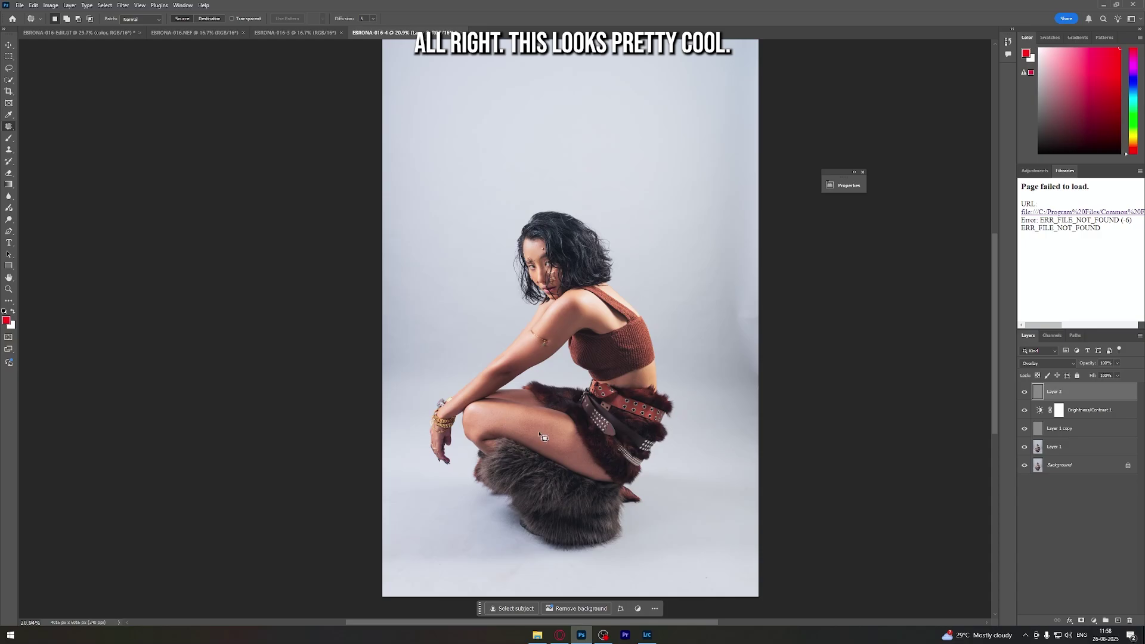
Step: Add a Color Balance adjustment layer and duplicate it
scroll(477, 333, up, 2)
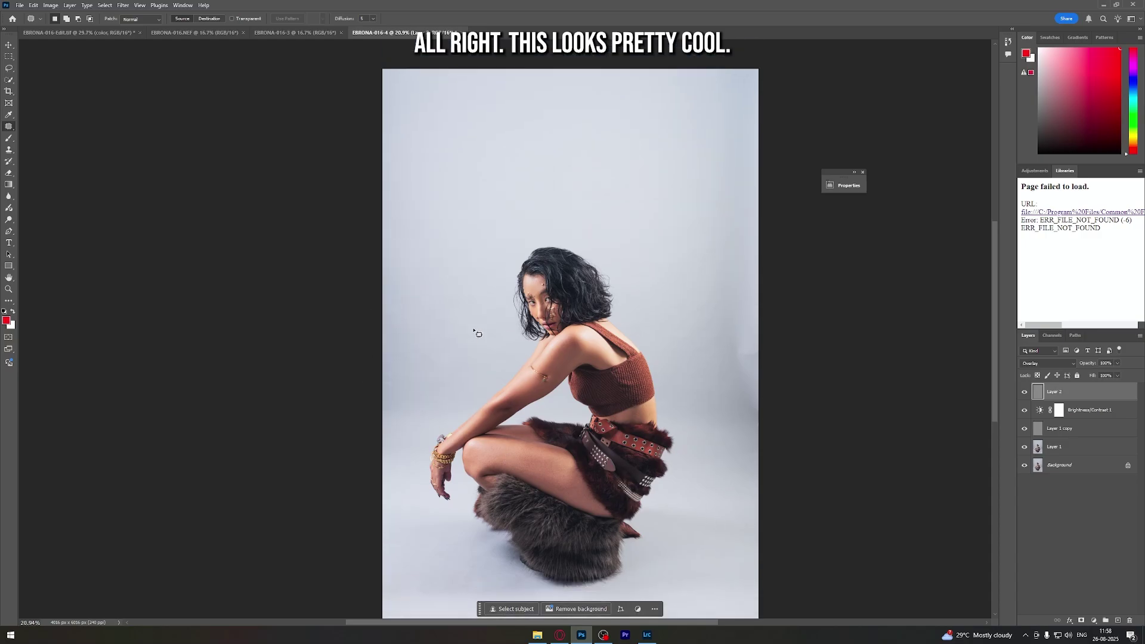
click(1094, 621)
click(1090, 538)
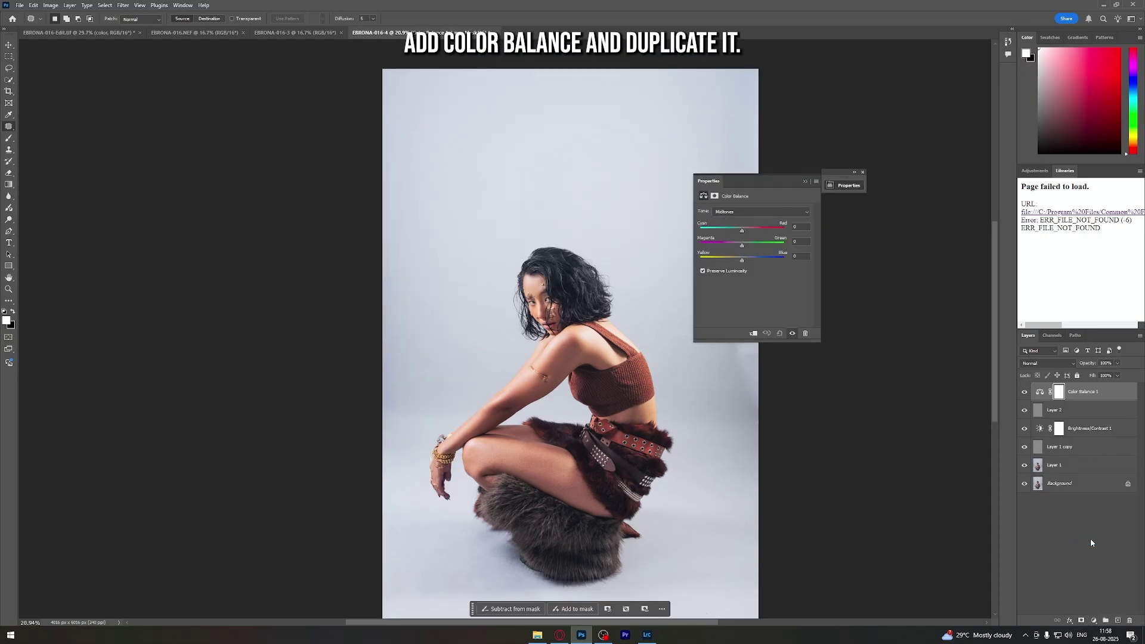
key(ctrl+j)
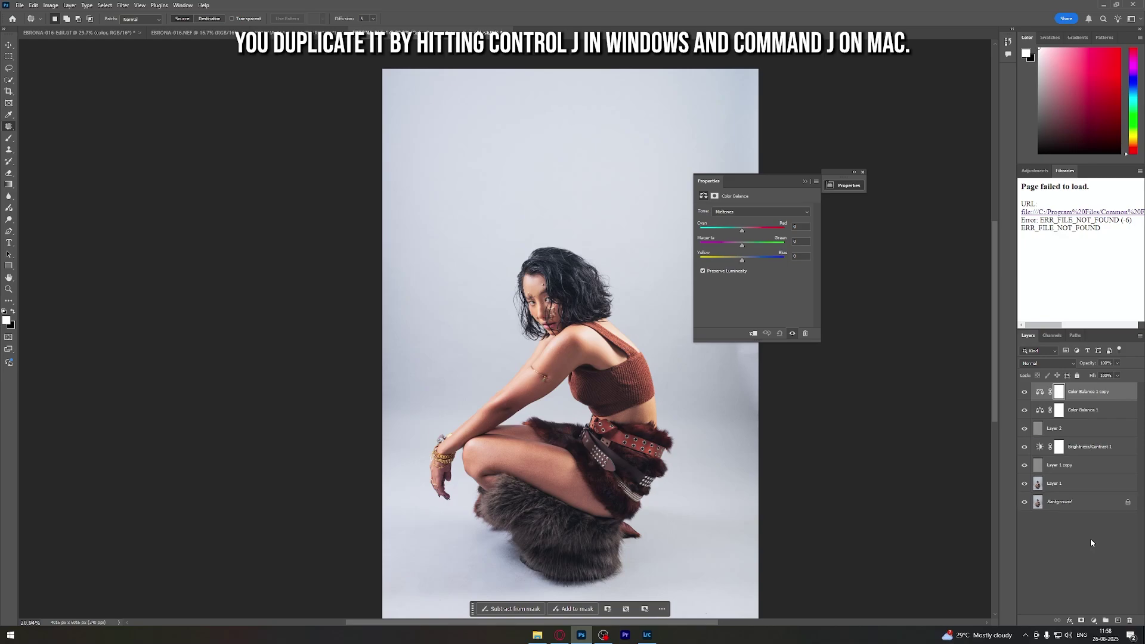
Step: Hide the copy and fill Color Balance 1's mask via Apply Image with Normal blending
click(1036, 411)
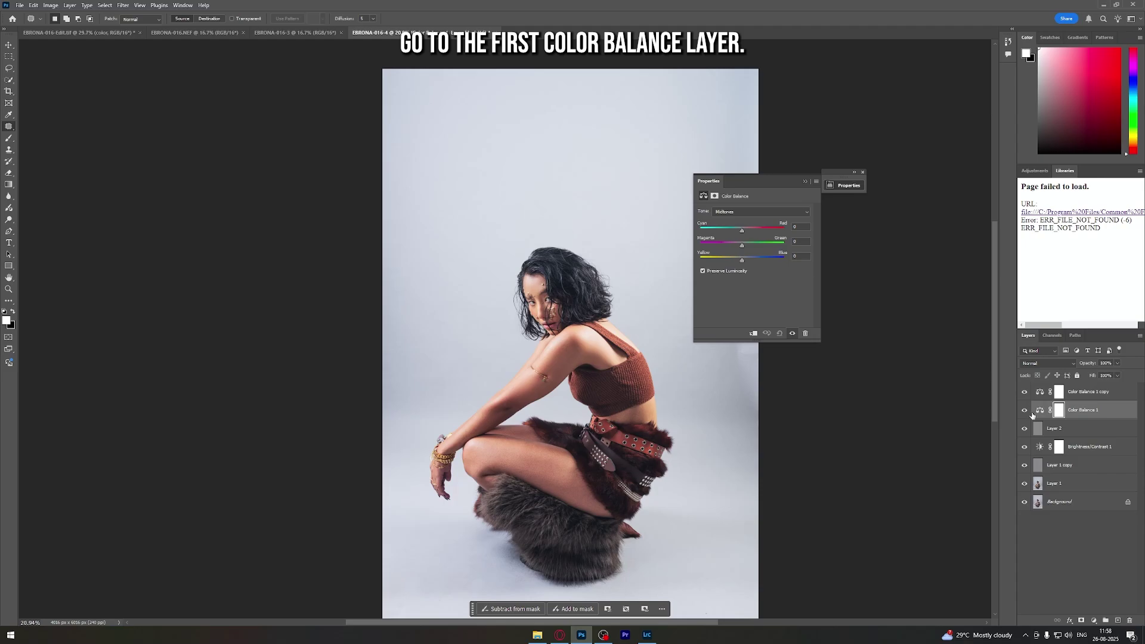
click(1024, 392)
click(50, 5)
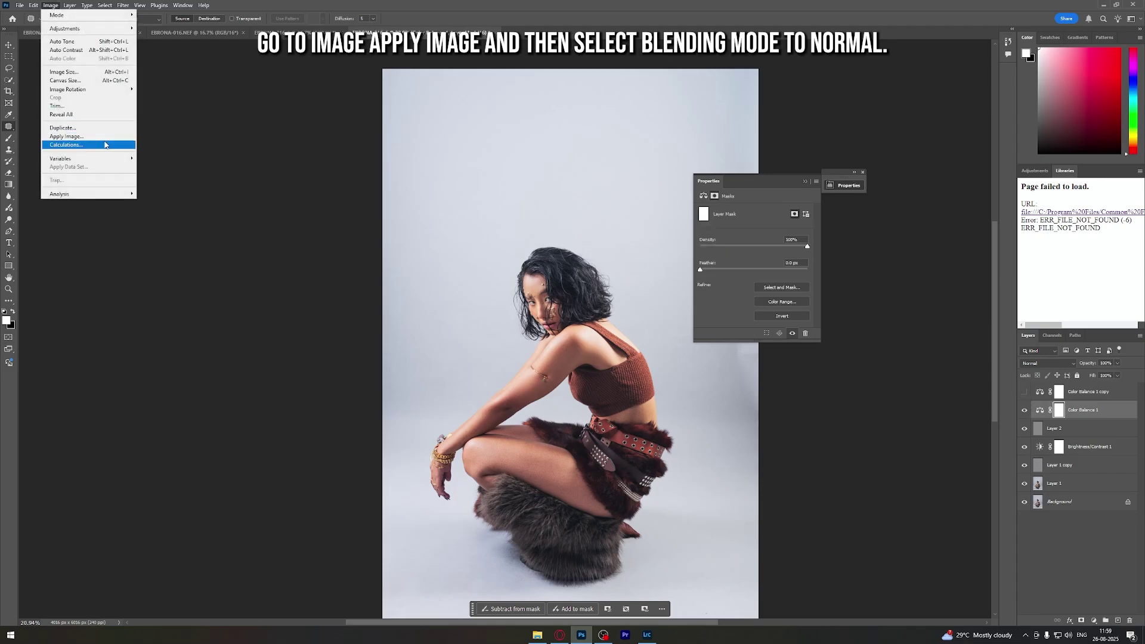
click(103, 137)
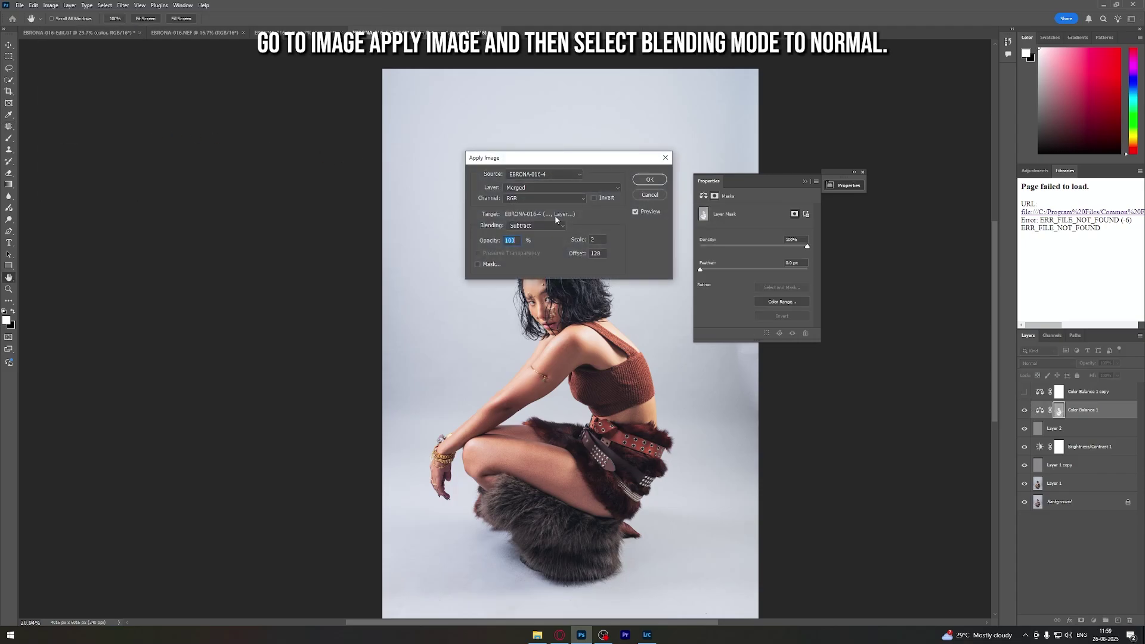
click(545, 228)
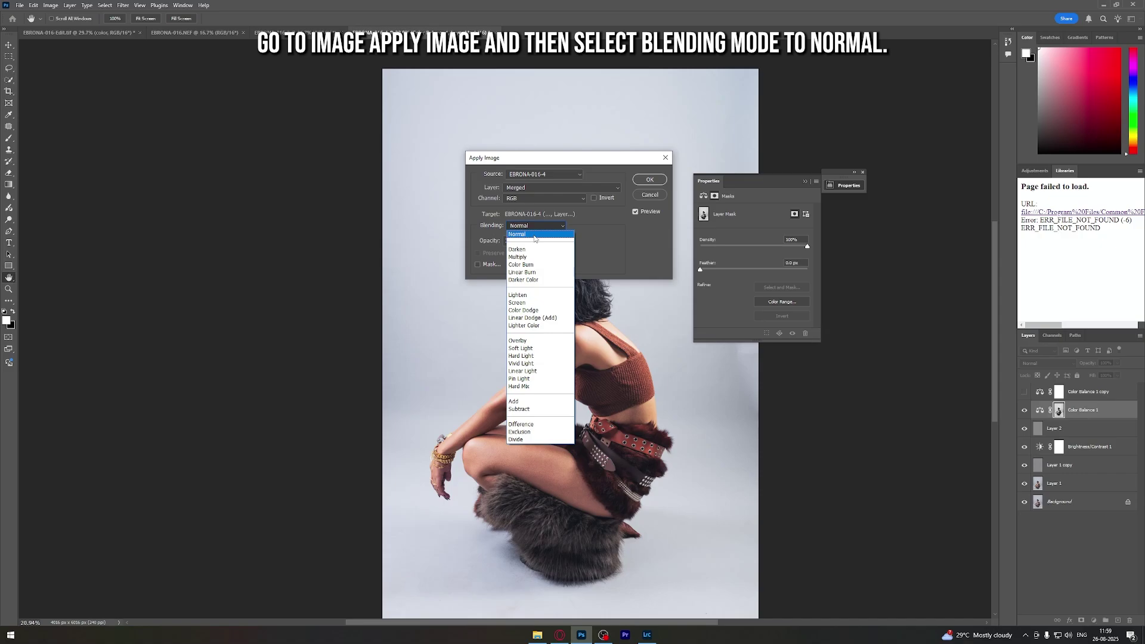
click(535, 234)
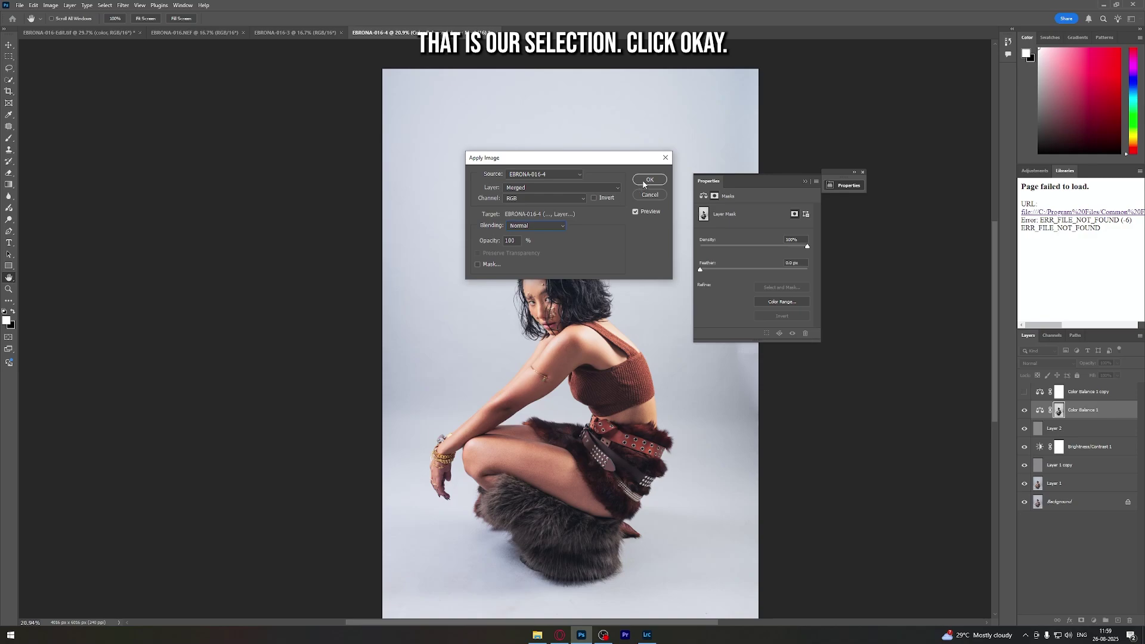
key(Return)
Step: Fill the Color Balance 1 copy mask with an inverted Apply Image
click(1064, 397)
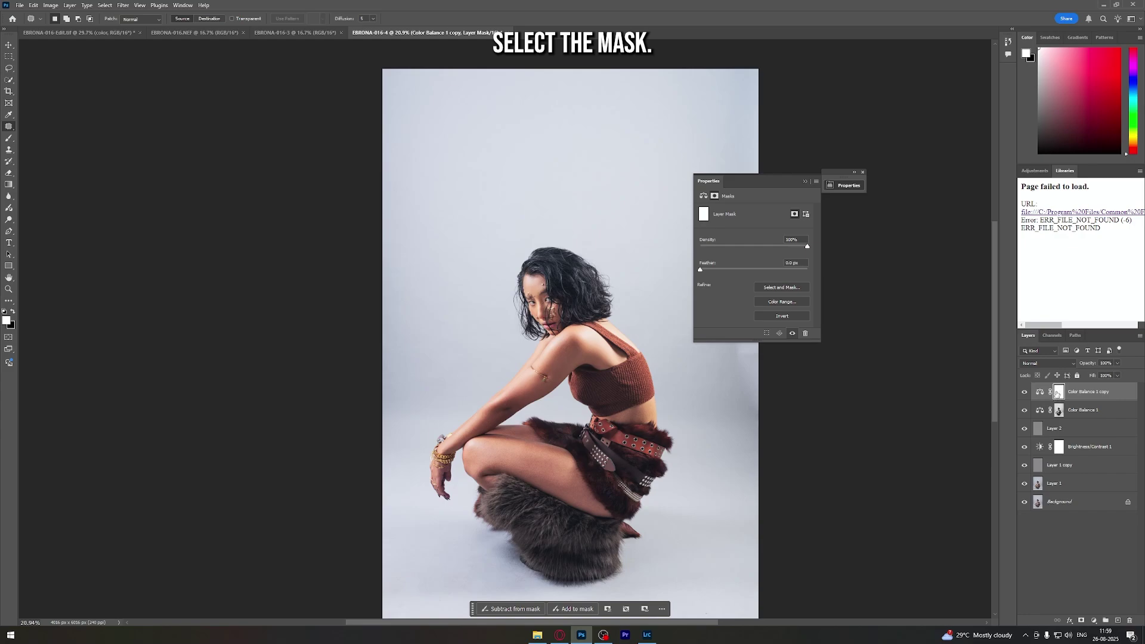
click(51, 5)
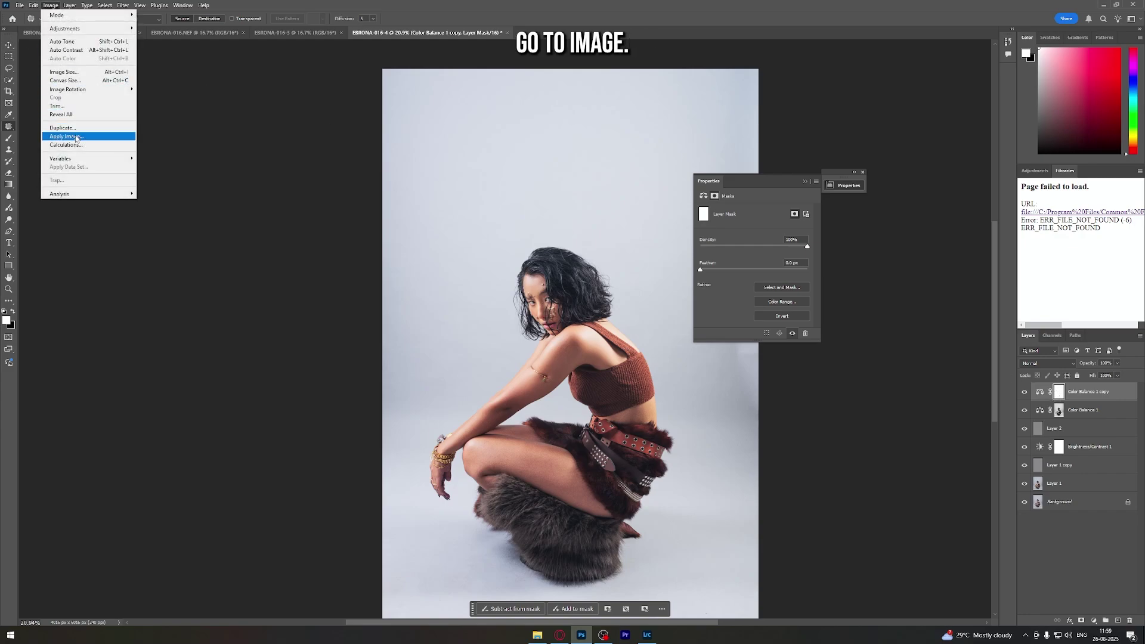
click(66, 136)
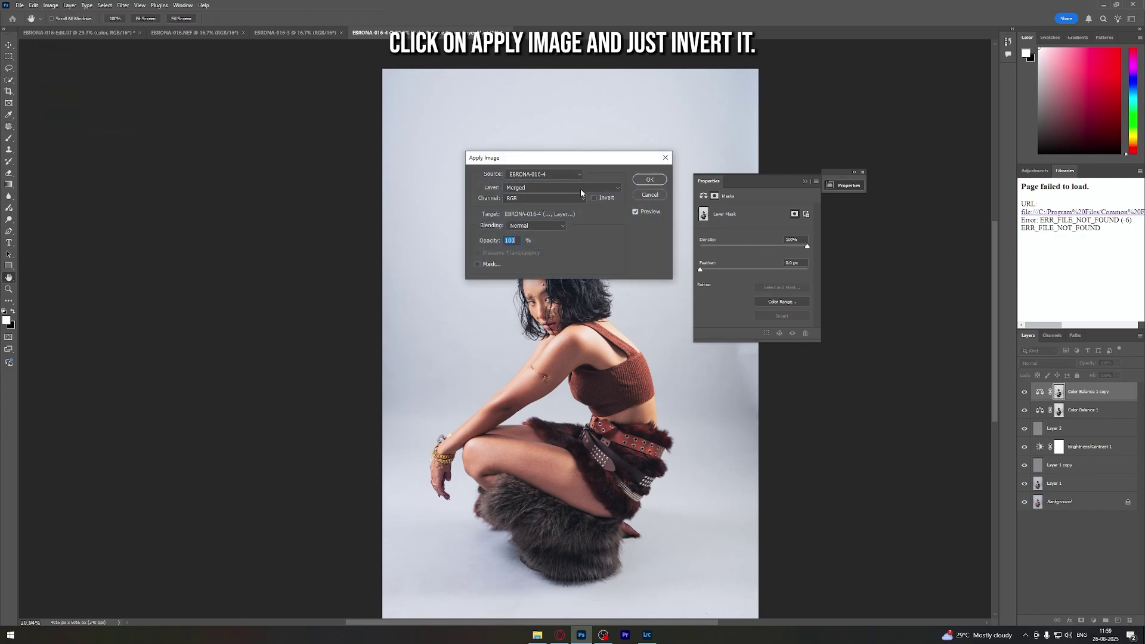
click(593, 198)
click(649, 179)
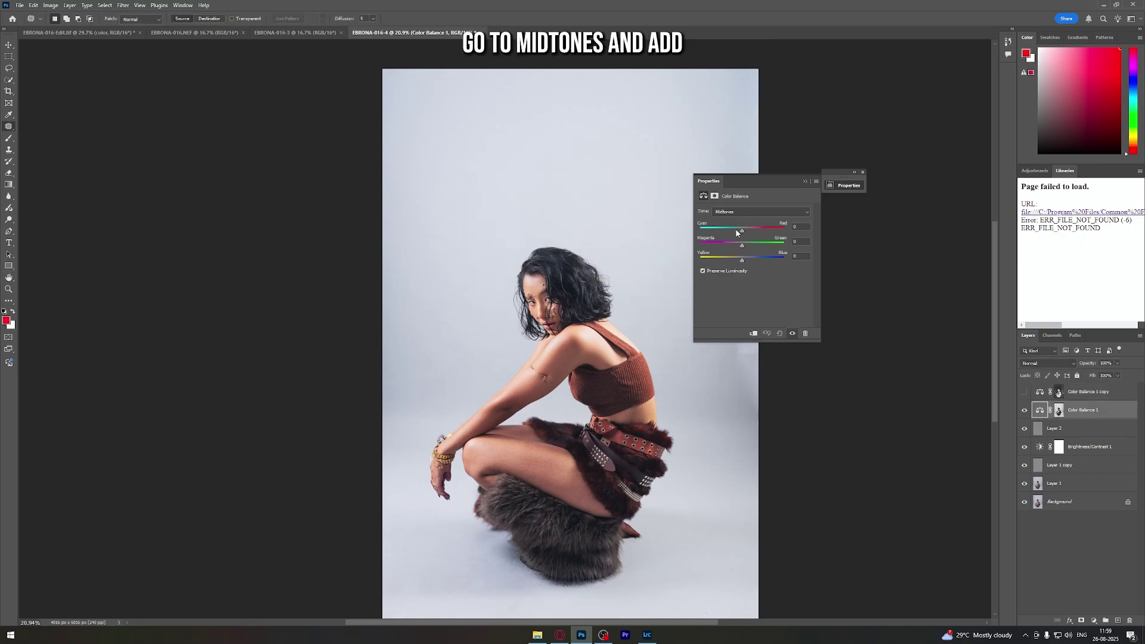
Step: On Color Balance 1, set Midtones Cyan-Red -25, Highlights Cyan-Red -23 and Yellow-Blue -7
drag(737, 233, 741, 267)
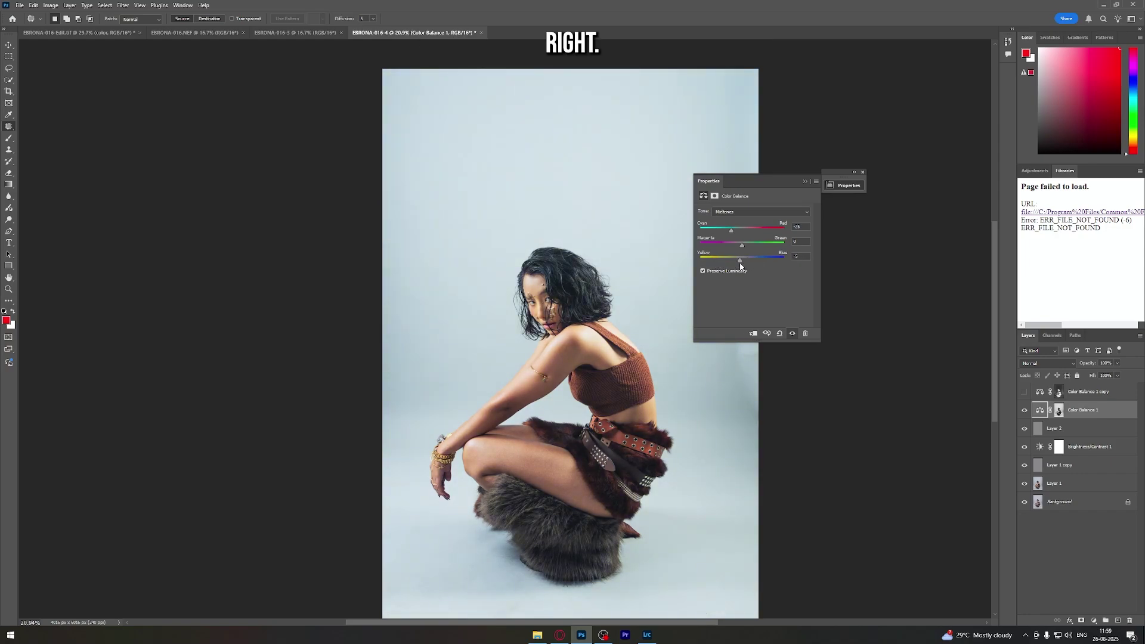
click(741, 211)
click(731, 231)
drag(731, 231, 728, 230)
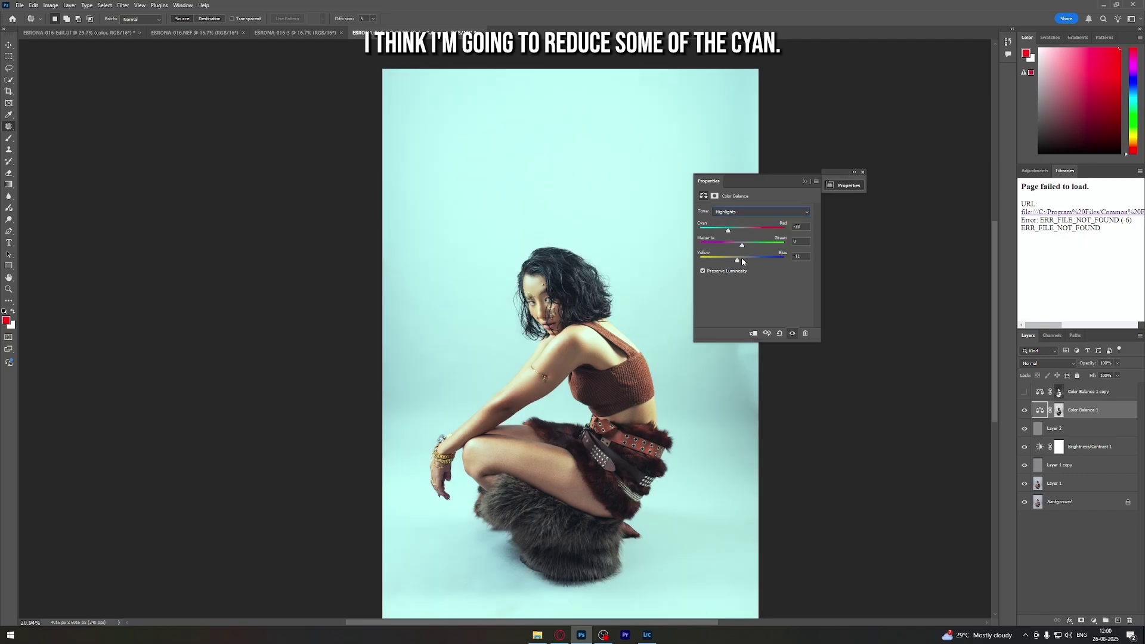
click(733, 232)
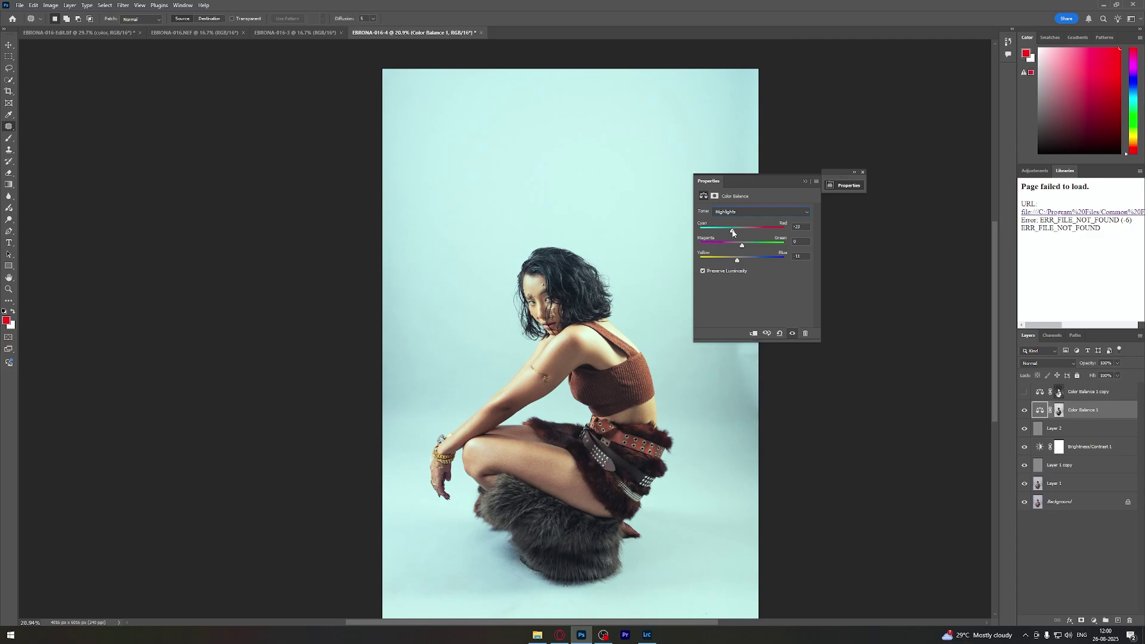
click(739, 260)
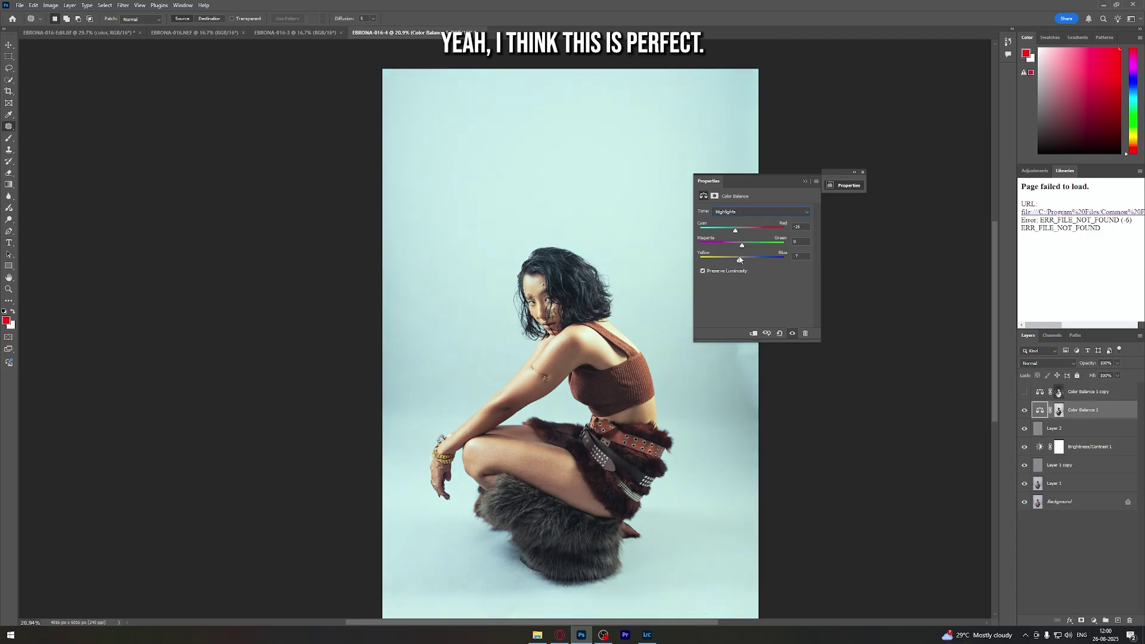
Step: On the Color Balance 1 copy, push Midtones Cyan-Red toward red, about +23, to warm the skin
click(1041, 392)
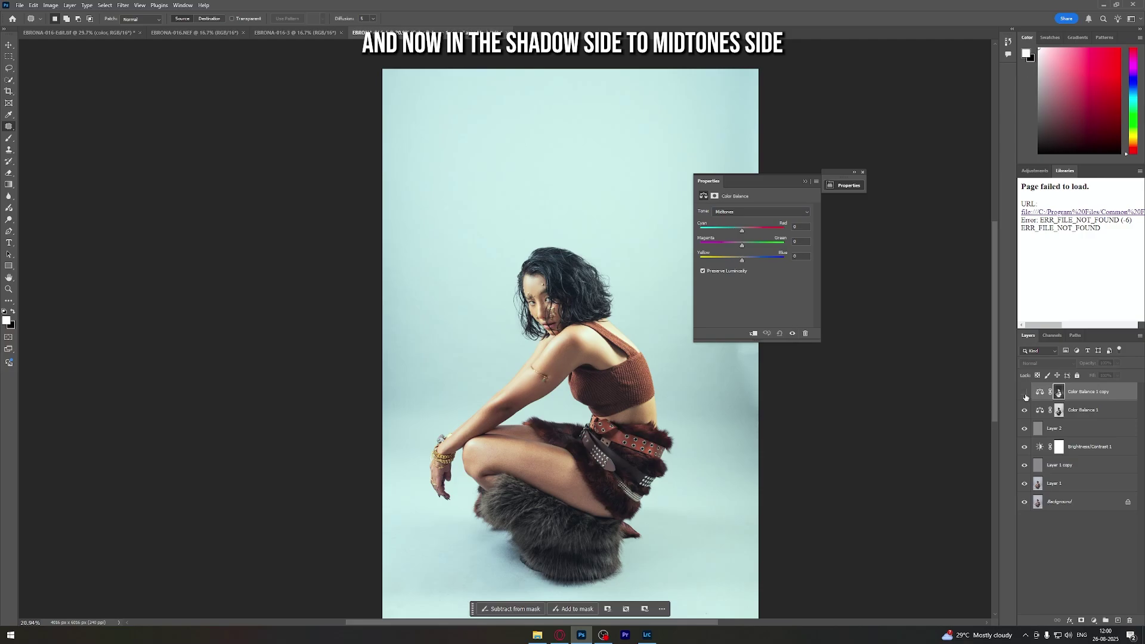
click(1040, 391)
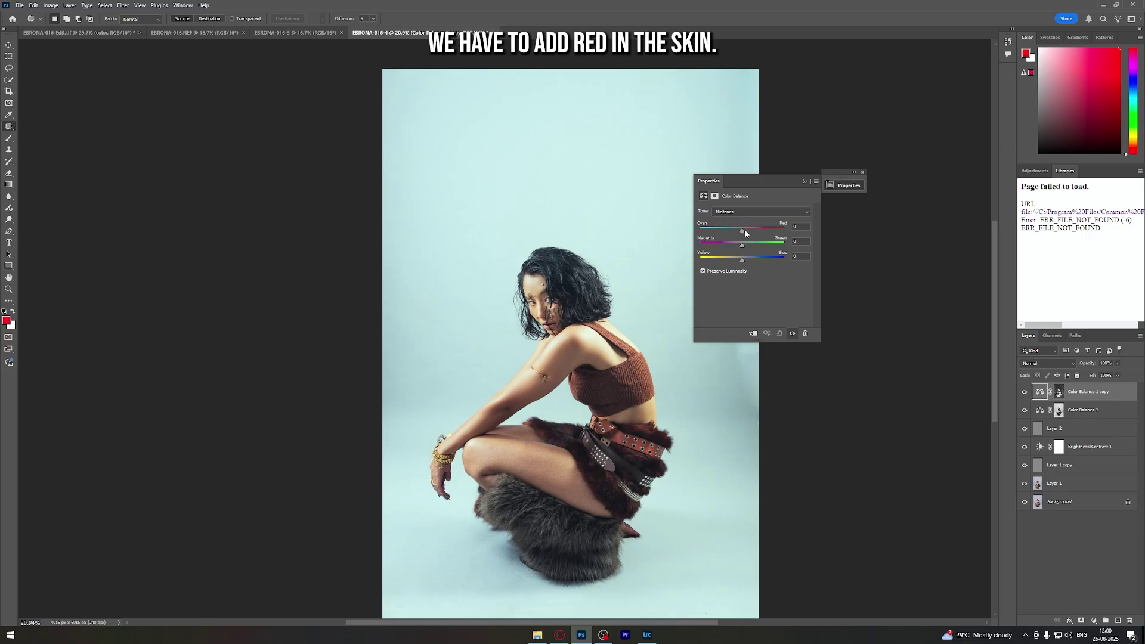
drag(745, 230, 749, 234)
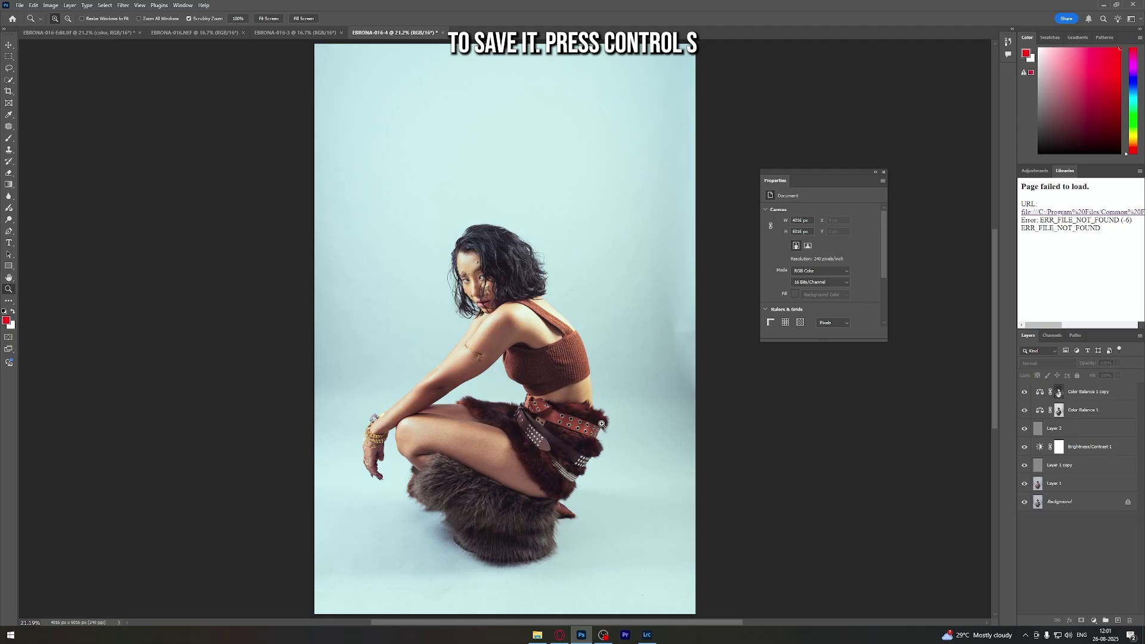
Step: Save the portrait as EBRONA-016-Edit-2.tif and switch to Lightroom Classic's Develop view
key(ctrl+s)
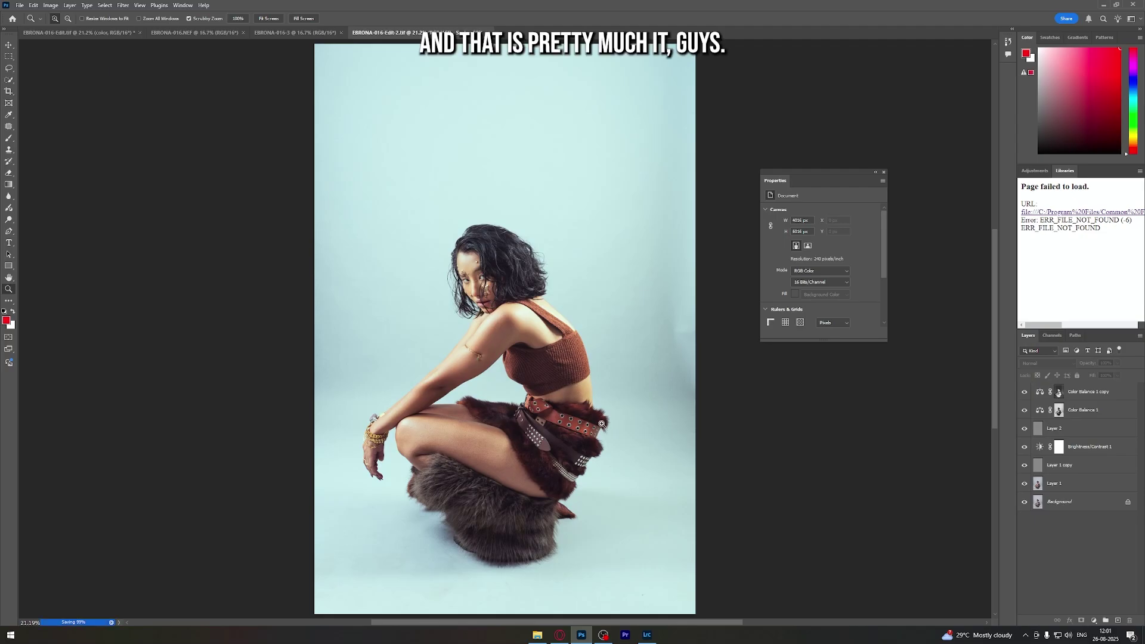
click(656, 637)
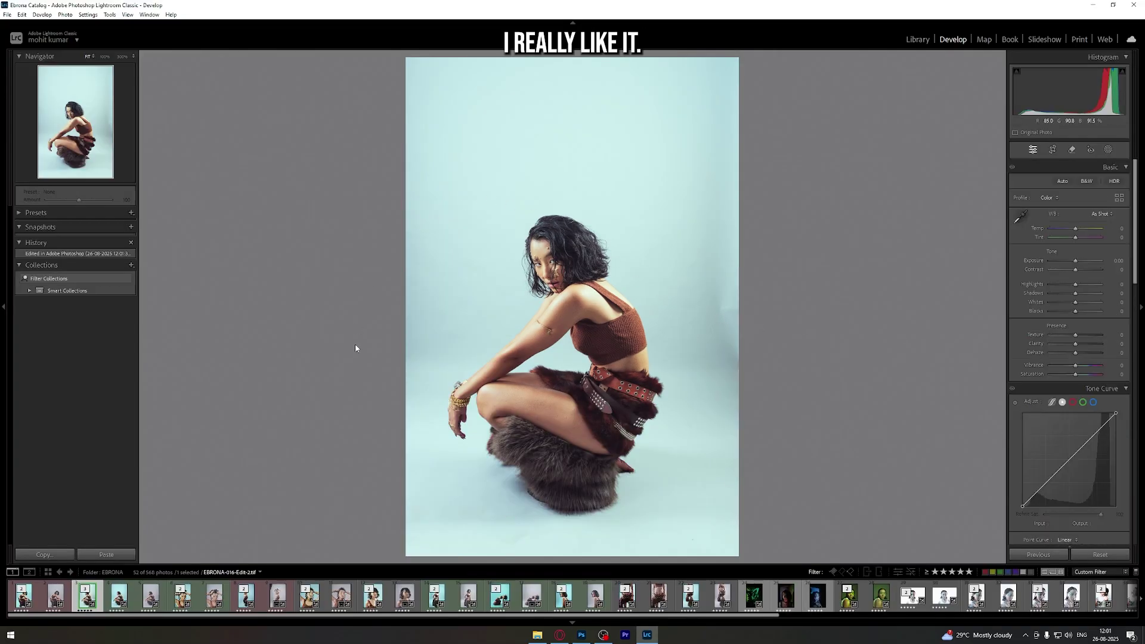
Step: Select the edited TIFF in the filmstrip and set Contrast to +26 and Shadows to +30
click(119, 596)
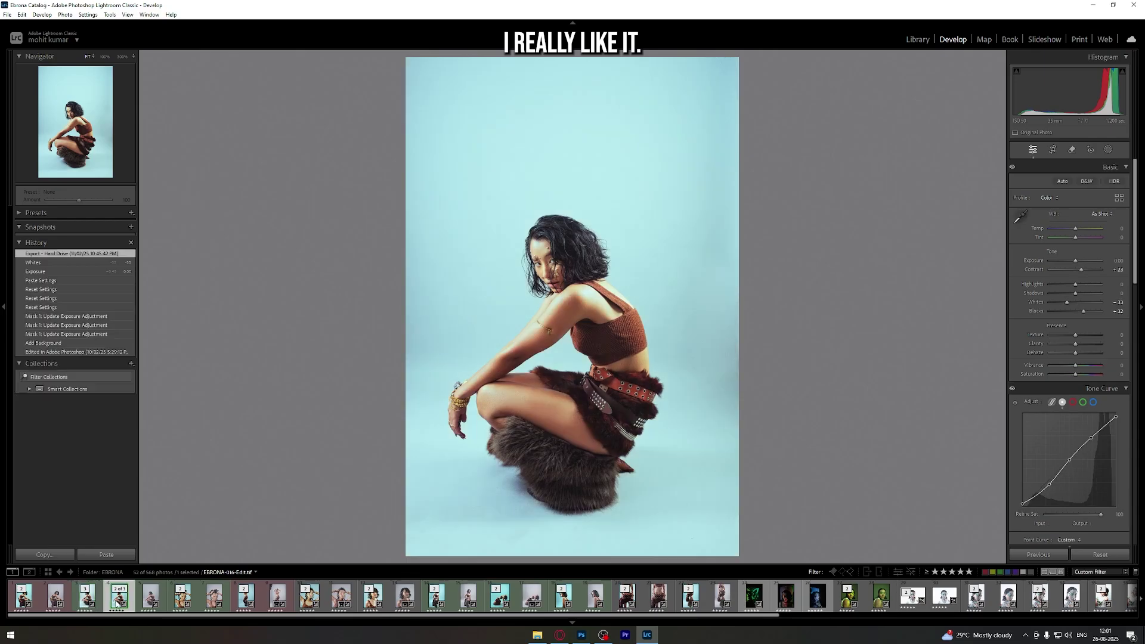
click(88, 597)
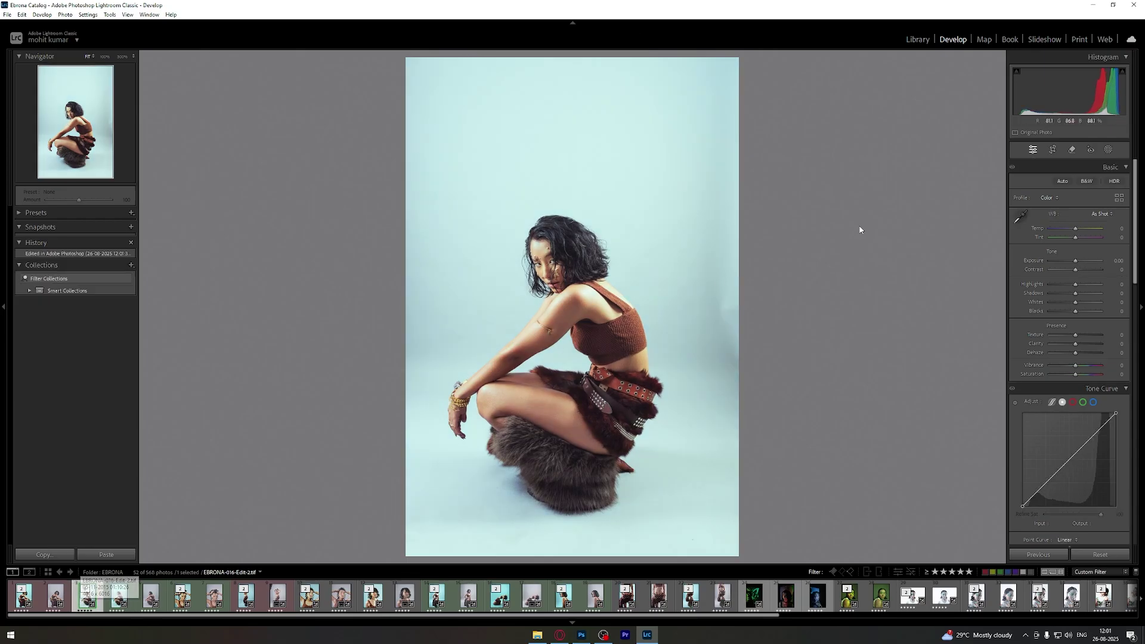
click(1082, 270)
click(1083, 293)
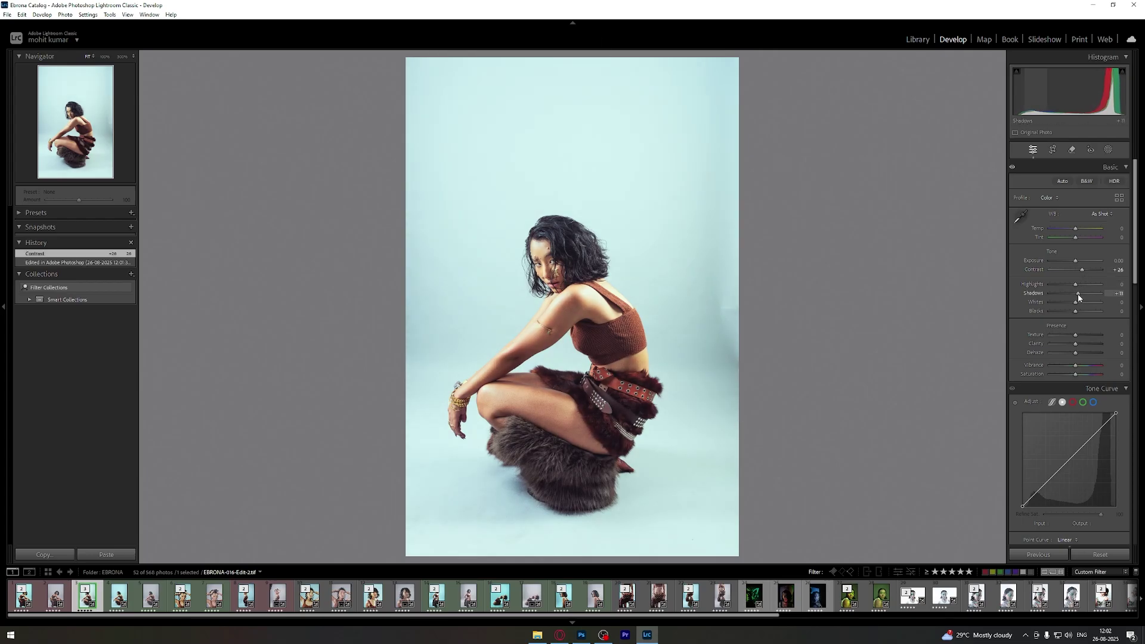
drag(1078, 293, 1082, 294)
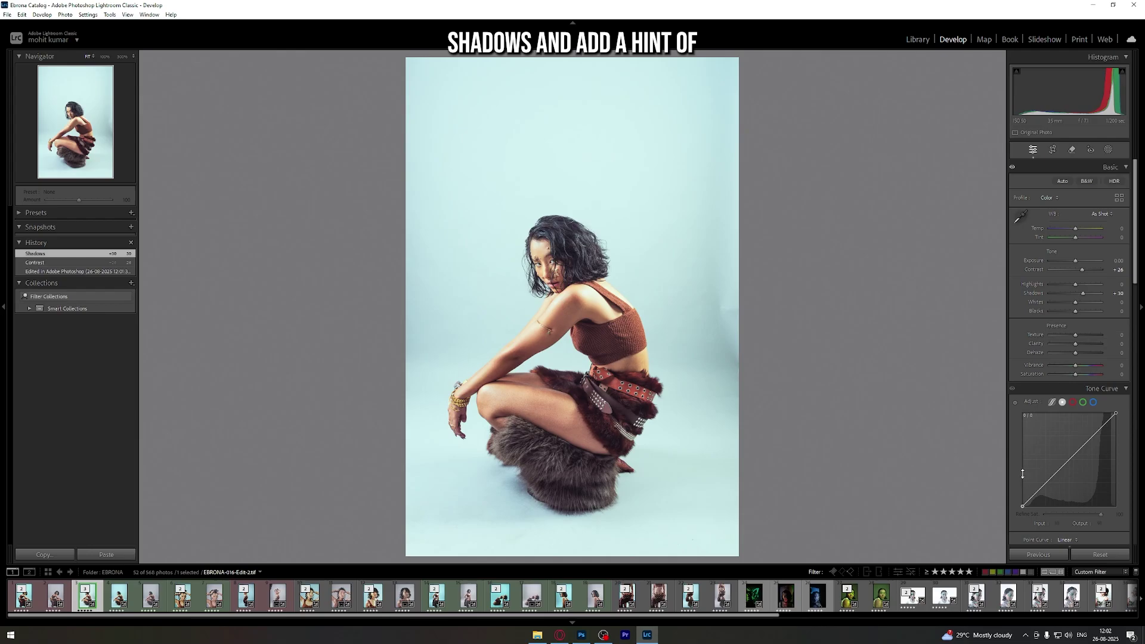
scroll(1022, 474, down, 5)
Step: In Color Grading, tint shadows toward cyan, lower highlight saturation to 53, and shift the midtones tint
mouse_move(1096, 483)
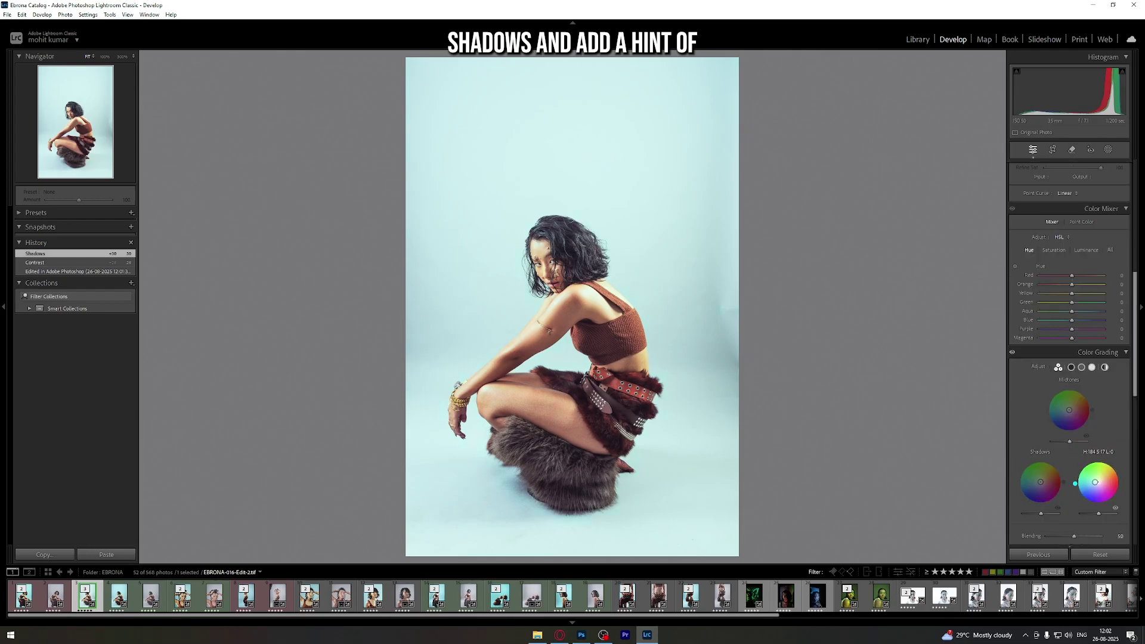
drag(1095, 482, 1089, 503)
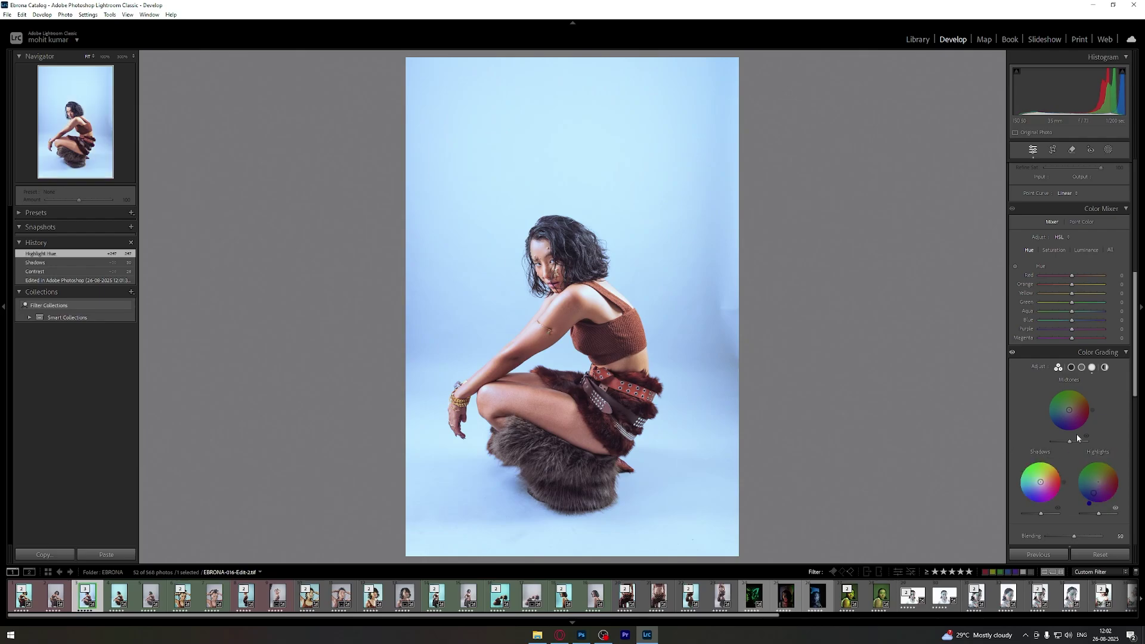
drag(1069, 411, 1069, 410)
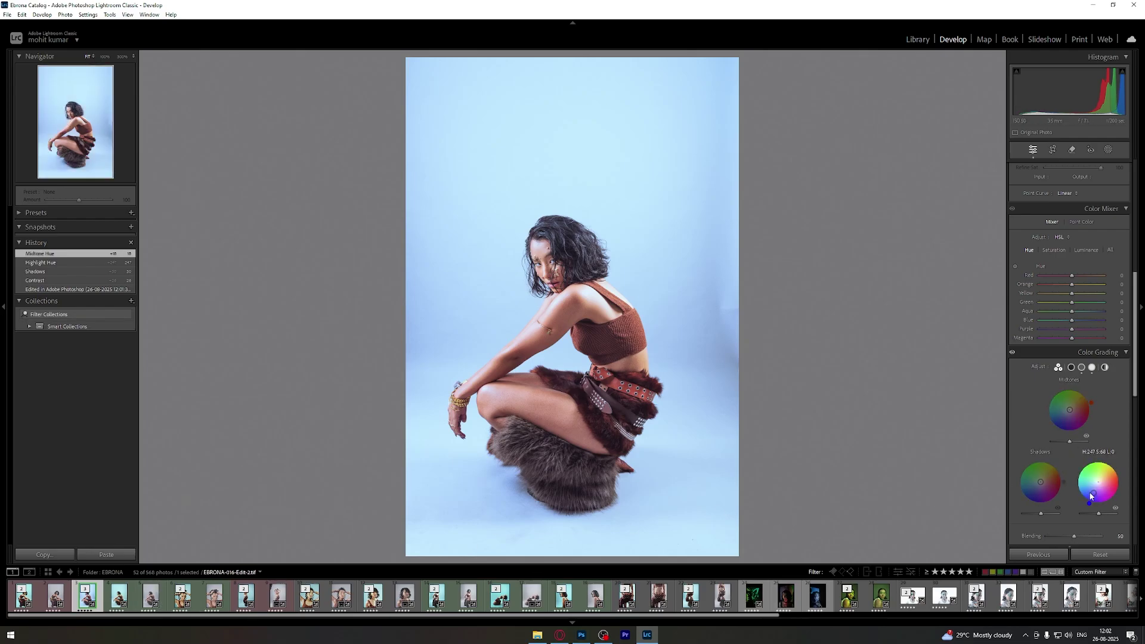
drag(1091, 495, 1094, 490)
drag(1070, 410, 1071, 387)
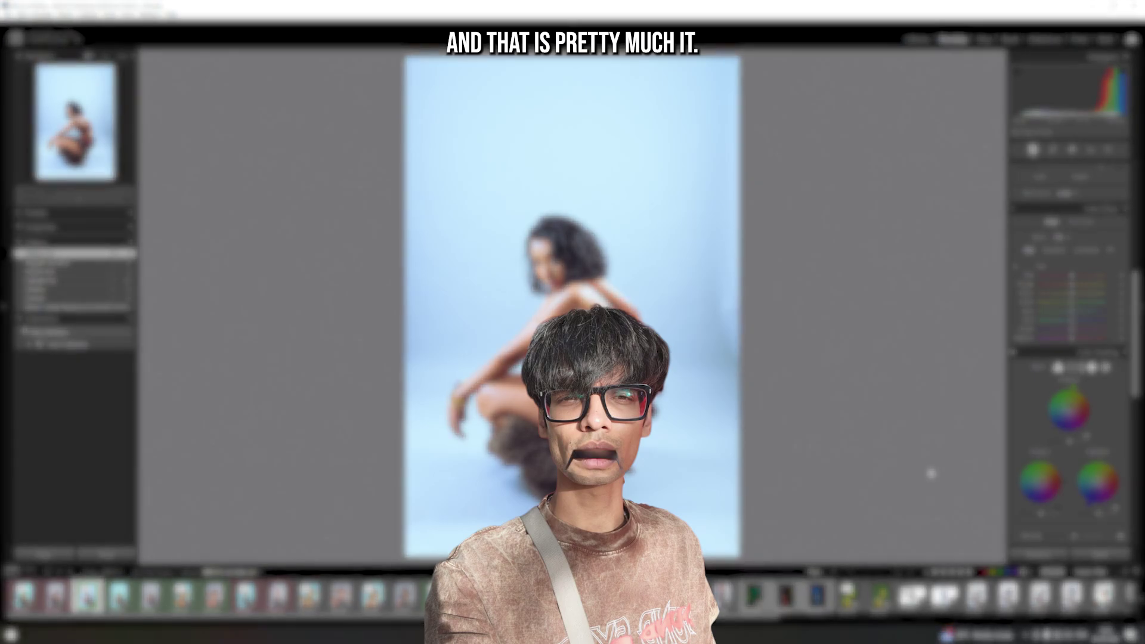